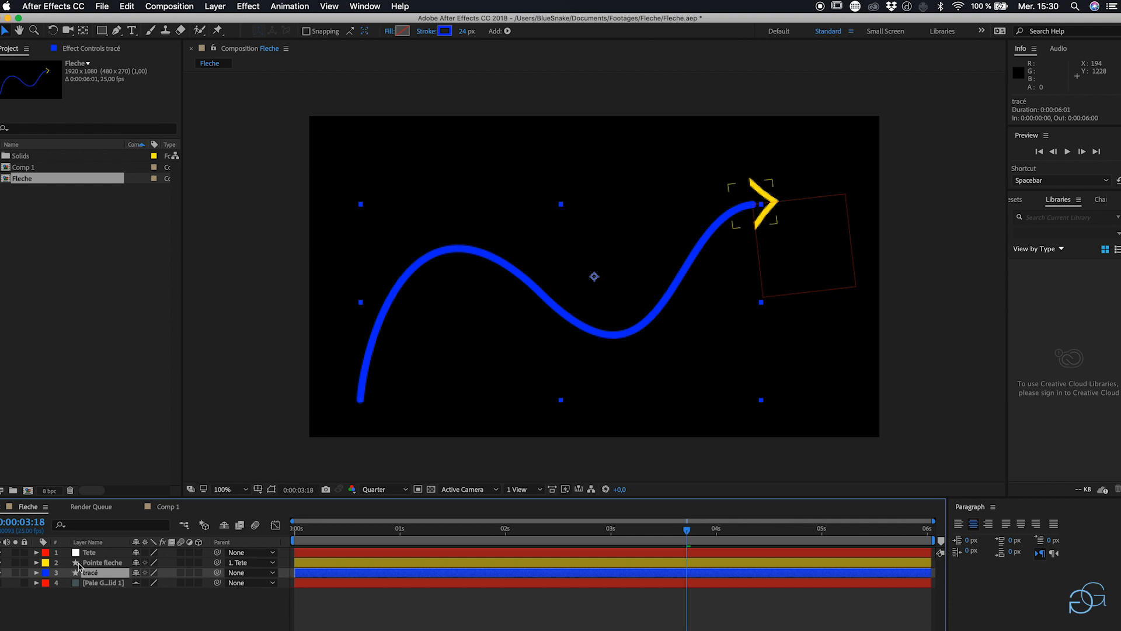
pyautogui.click(92, 552)
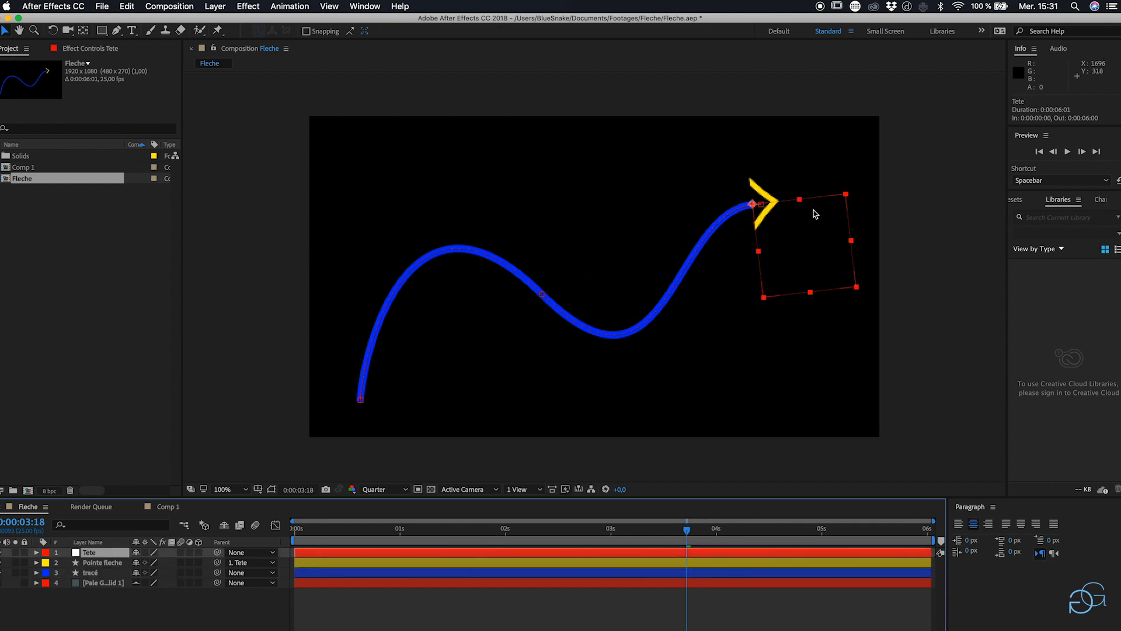
pyautogui.click(98, 564)
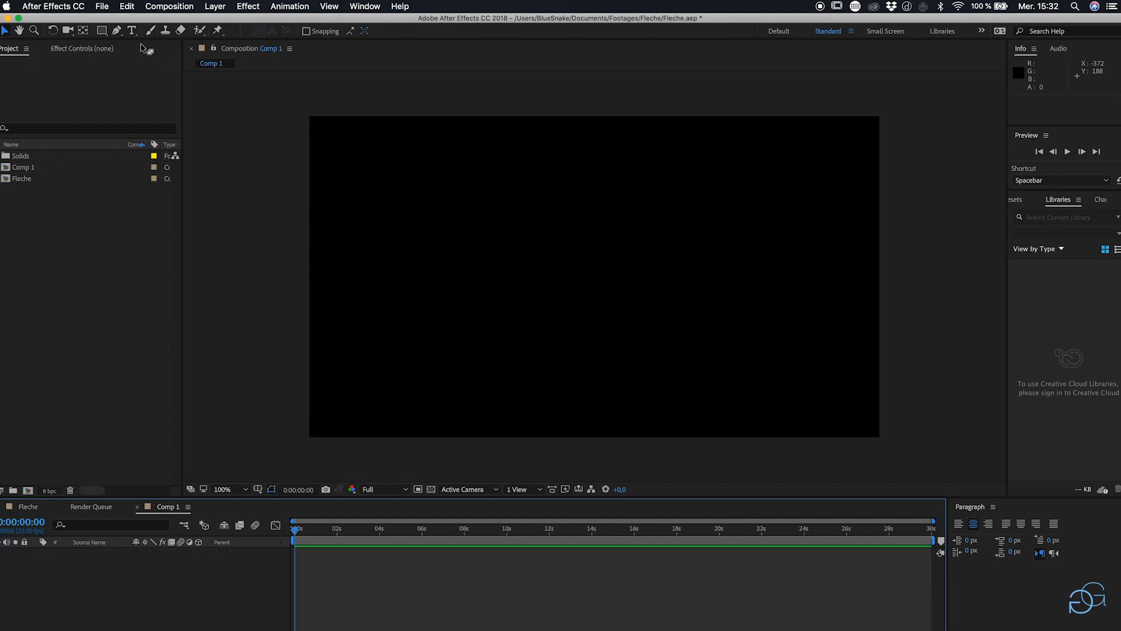
# Step: Draw an open four-point curved path with the Pen tool, from the composition's lower left to its upper right
pyautogui.click(117, 31)
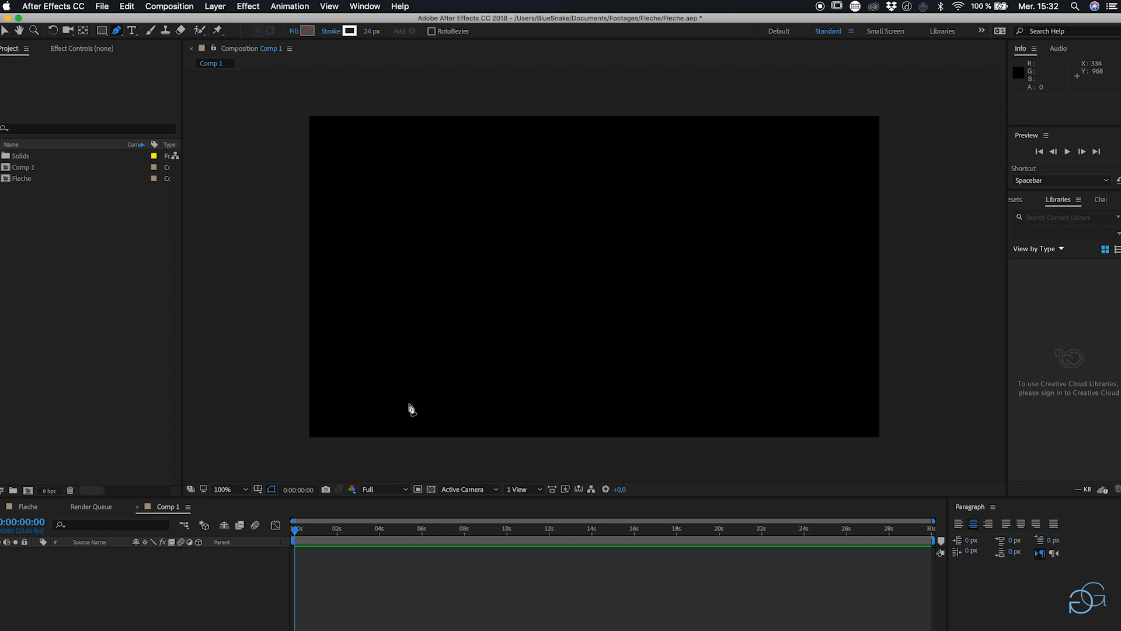
pyautogui.click(357, 415)
pyautogui.moveTo(411, 253); pyautogui.dragTo(427, 183)
pyautogui.moveTo(542, 360); pyautogui.dragTo(570, 439)
pyautogui.moveTo(710, 215); pyautogui.dragTo(854, 231)
# Step: Adjust the path's points and Bezier handles to form a smooth, wide wave with its end point moved farther right
pyautogui.moveTo(542, 361); pyautogui.dragTo(542, 377)
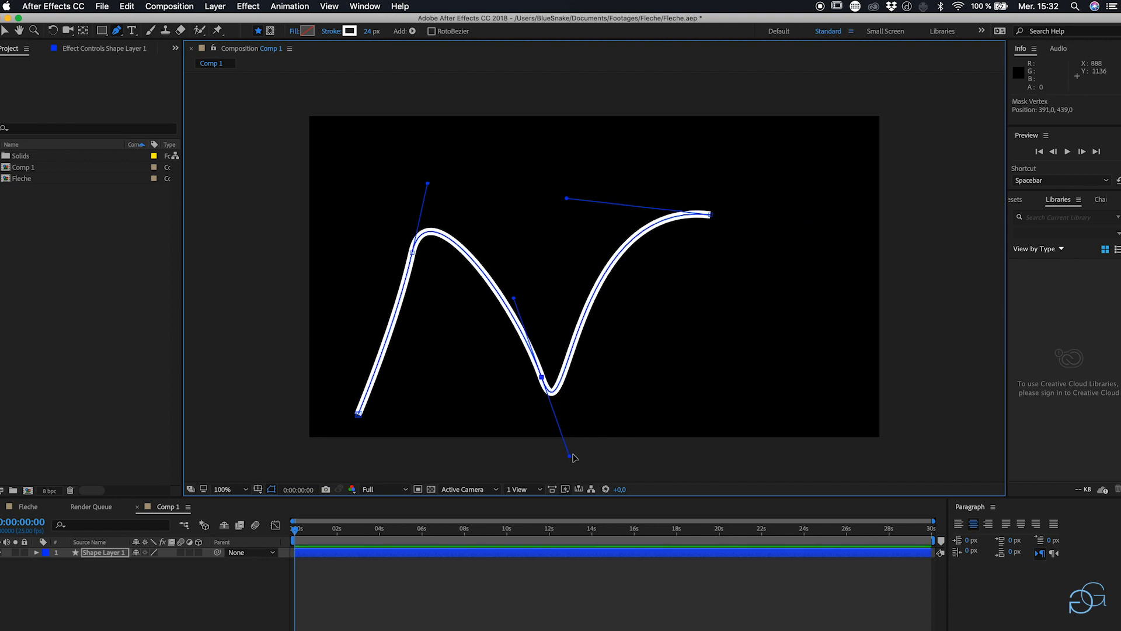
pyautogui.moveTo(569, 456); pyautogui.dragTo(650, 388)
pyautogui.moveTo(427, 184); pyautogui.dragTo(448, 258)
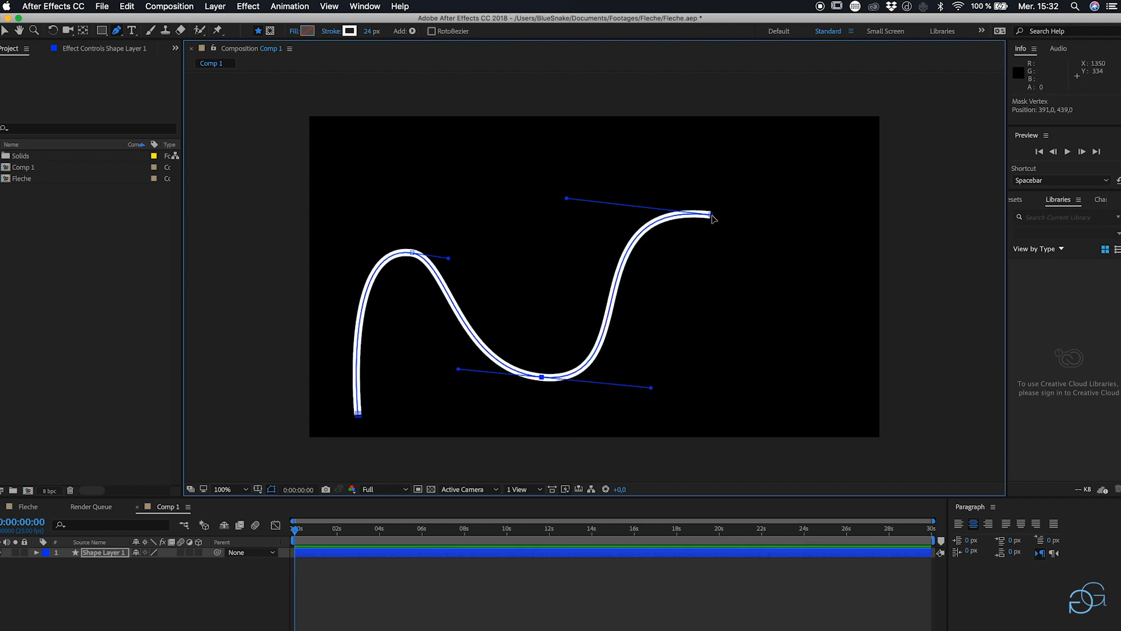
pyautogui.moveTo(711, 215); pyautogui.dragTo(782, 210)
pyautogui.moveTo(543, 376); pyautogui.dragTo(574, 374)
pyautogui.moveTo(450, 258); pyautogui.dragTo(474, 254)
# Step: Rename the path's shape layer as "tracé"
pyautogui.click(54, 553)
pyautogui.press('Return')
pyautogui.write('tracé')
pyautogui.press('Return')
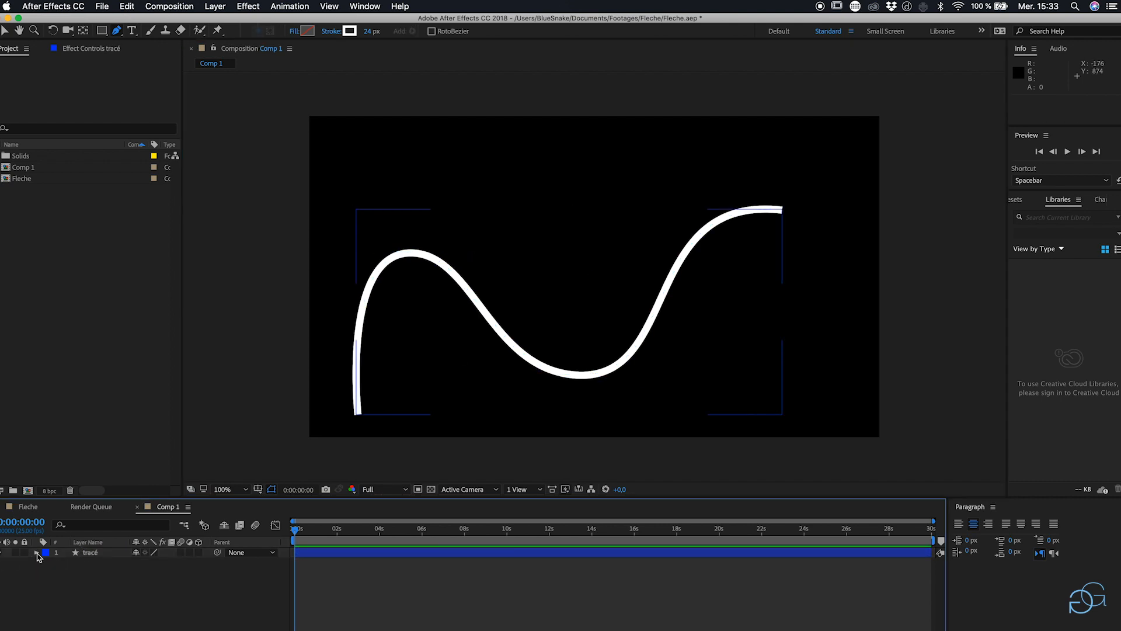
# Step: Add Trim Paths to the contents of the tracé layer
pyautogui.click(37, 552)
pyautogui.click(205, 562)
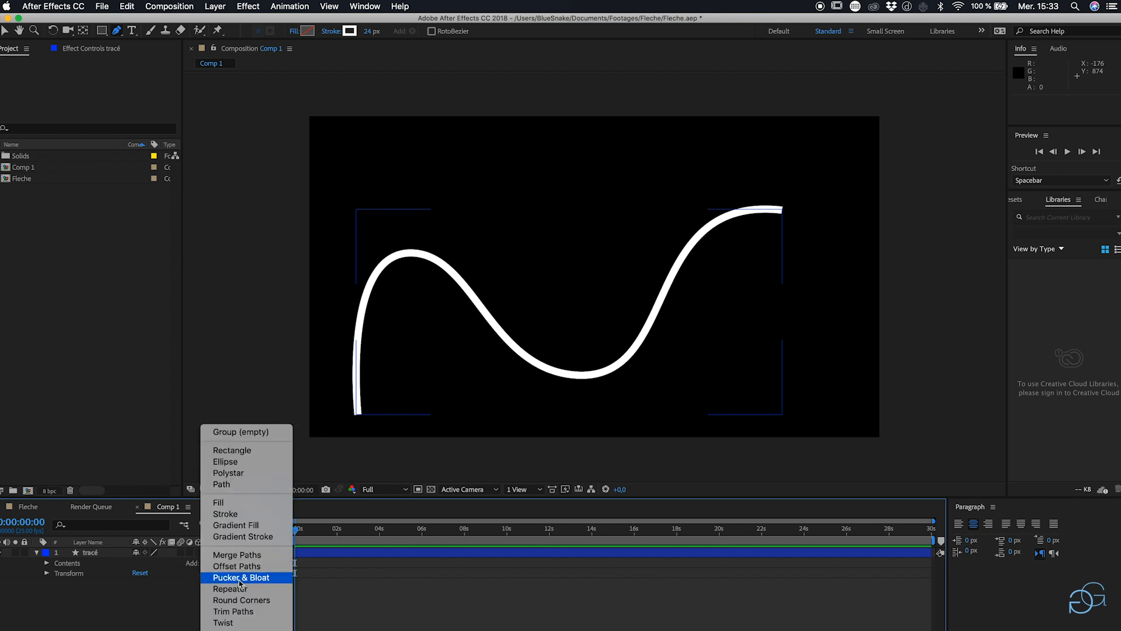
pyautogui.click(233, 611)
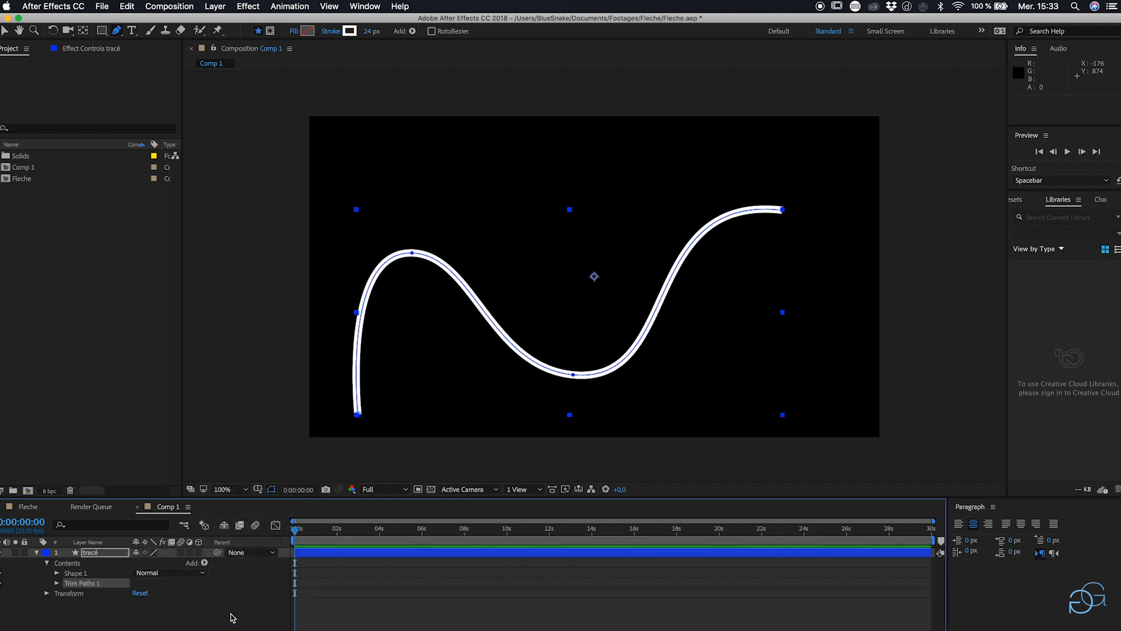
# Step: Animate the Trim Paths End value from 0% at the composition's start to 100% at 0:00:03:24
pyautogui.click(57, 582)
pyautogui.moveTo(142, 607); pyautogui.dragTo(73, 607)
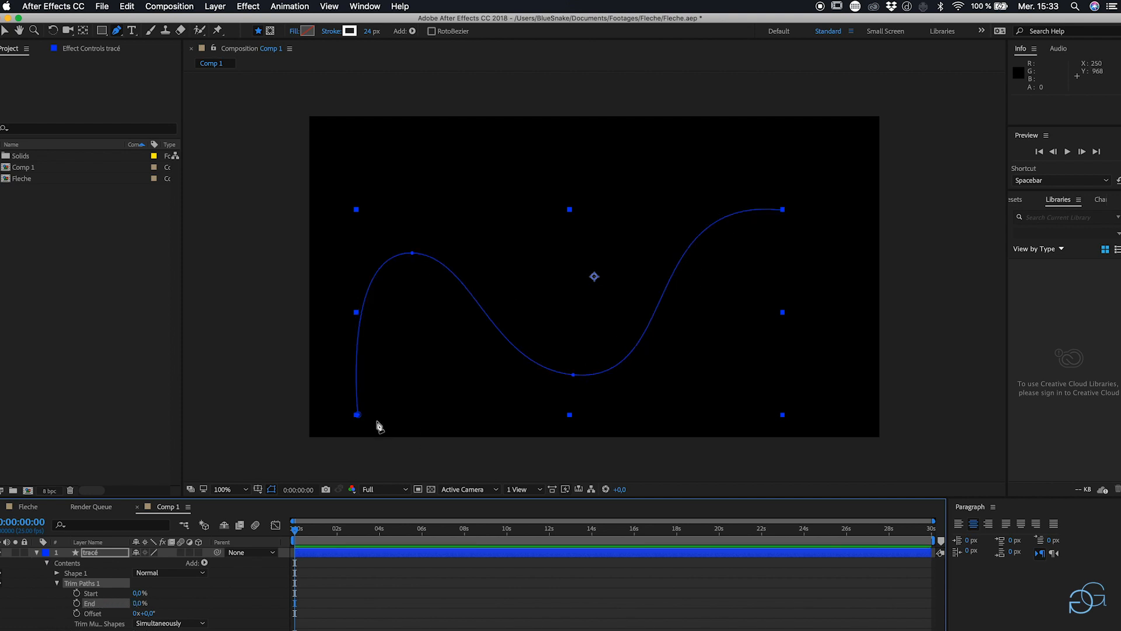
pyautogui.click(76, 603)
pyautogui.moveTo(296, 533); pyautogui.dragTo(382, 551)
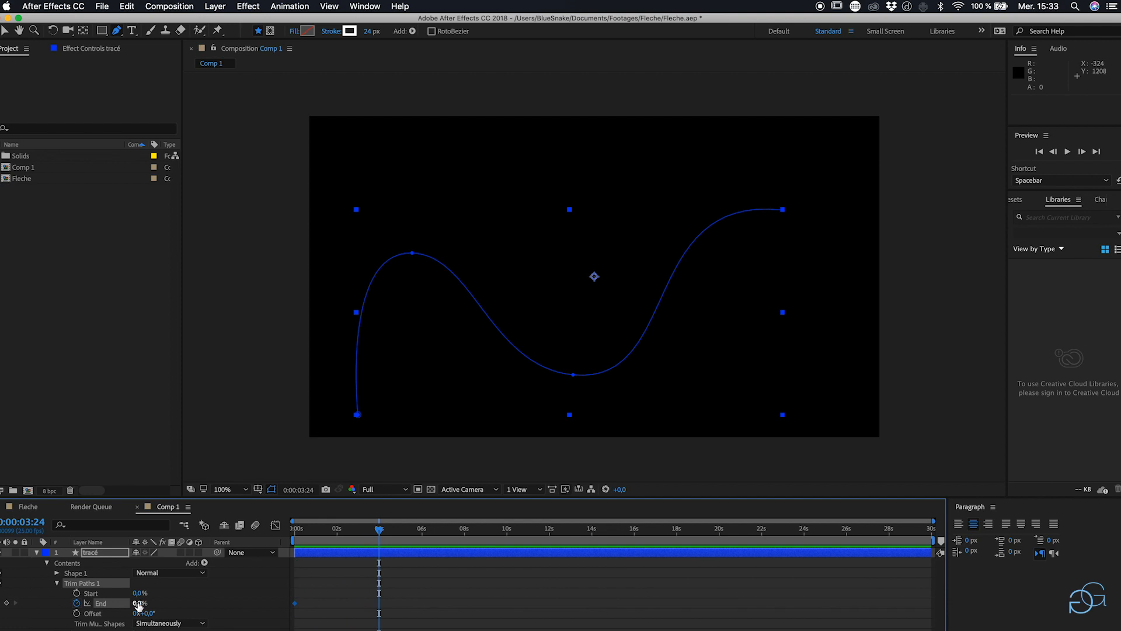
pyautogui.moveTo(139, 602); pyautogui.dragTo(206, 600)
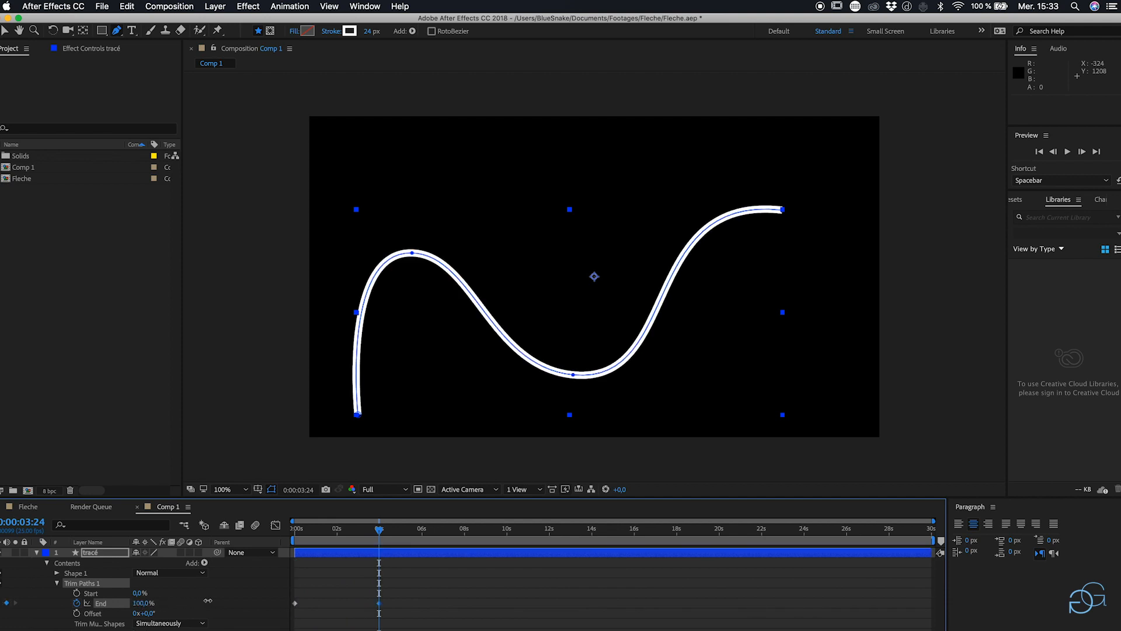
pyautogui.click(425, 603)
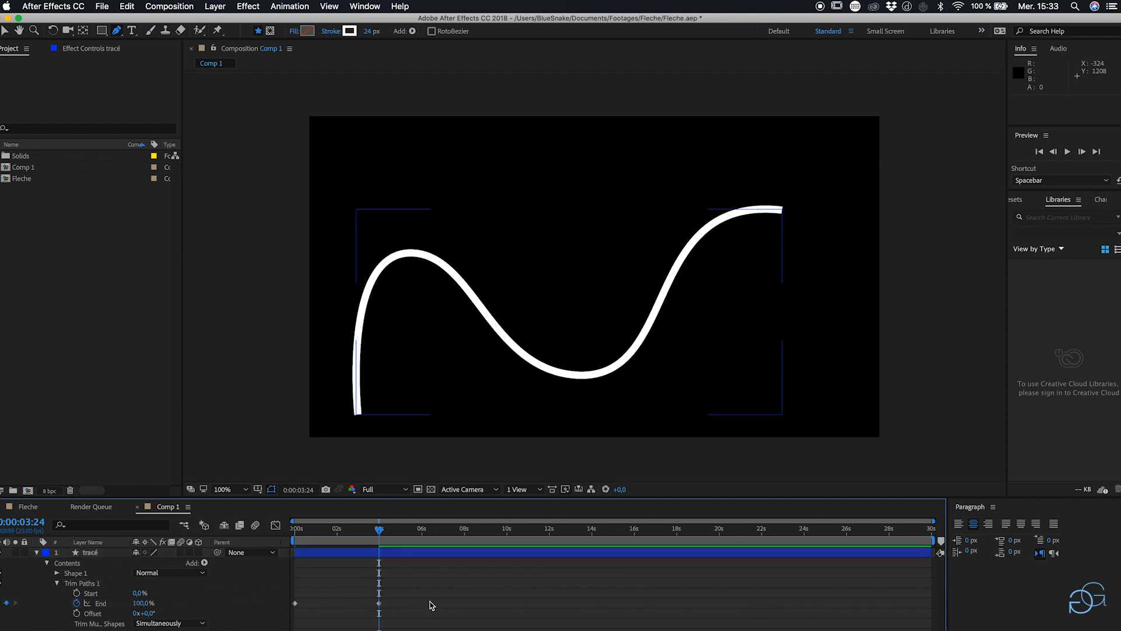
# Step: End the work area at 0:00:06:00, trim the composition to it and preview the drawing animation
pyautogui.click(422, 530)
pyautogui.press('n')
pyautogui.rightClick(411, 541)
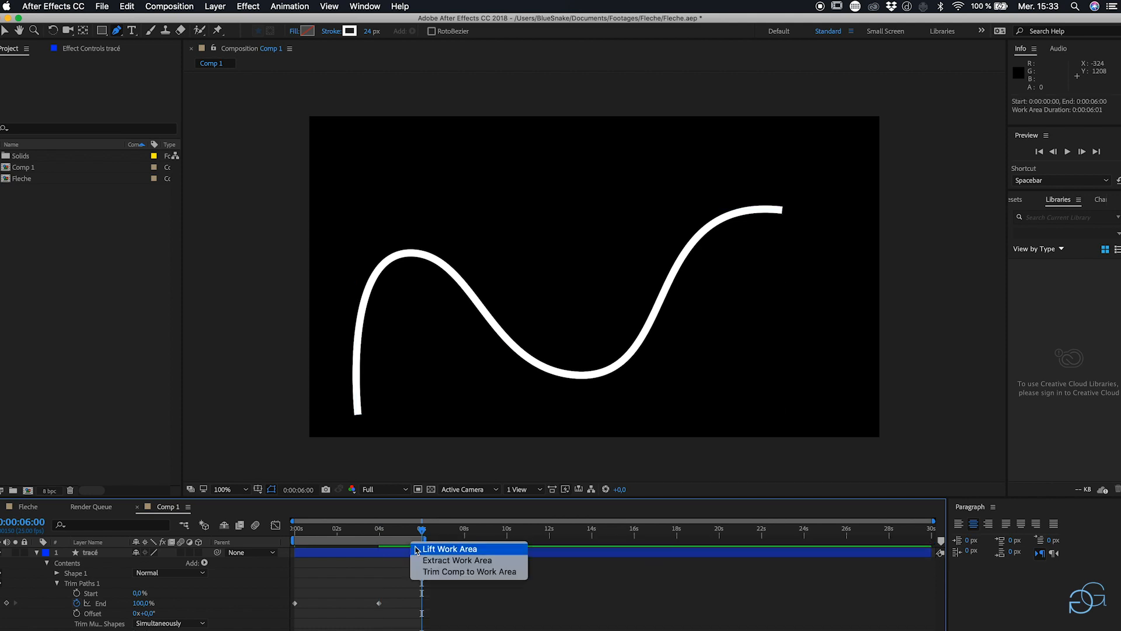
pyautogui.click(438, 571)
pyautogui.press('space')
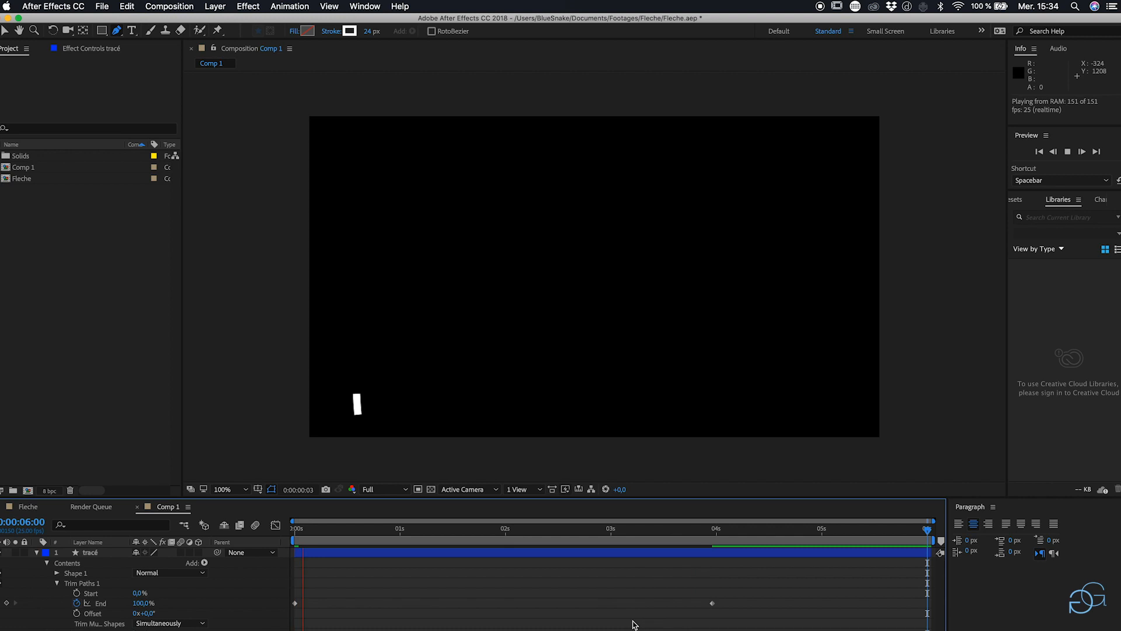
# Step: Apply Easy Ease Out to the first End keyframe and Easy Ease In to the last one, and preview the animation
pyautogui.click(295, 603)
pyautogui.rightClick(295, 604)
pyautogui.moveTo(327, 621)
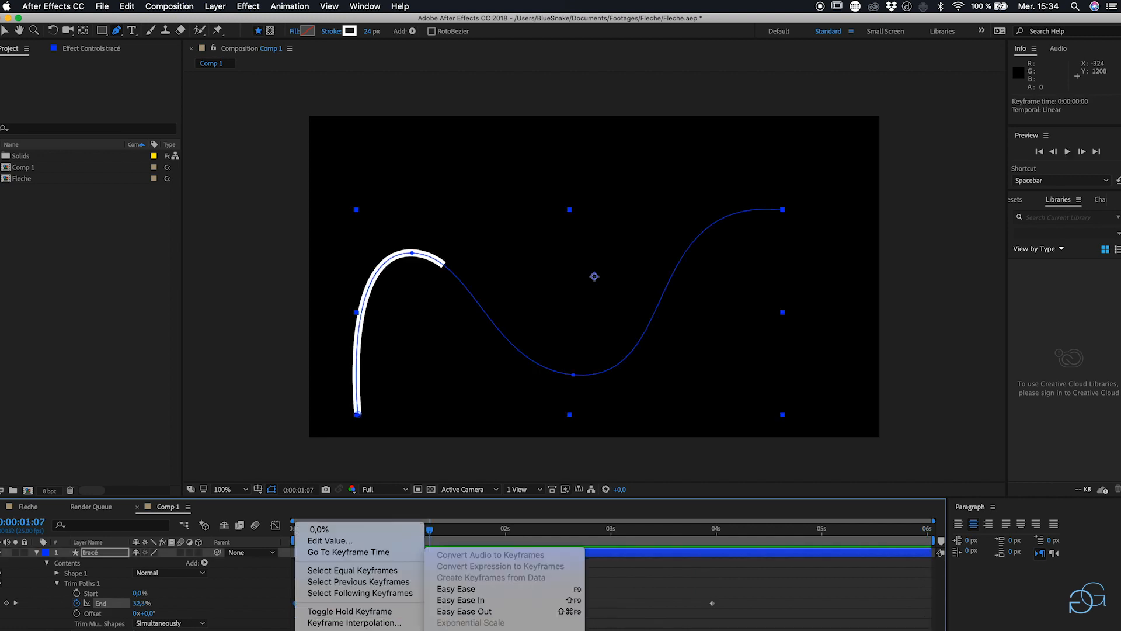
pyautogui.click(526, 606)
pyautogui.moveTo(677, 579); pyautogui.dragTo(717, 610)
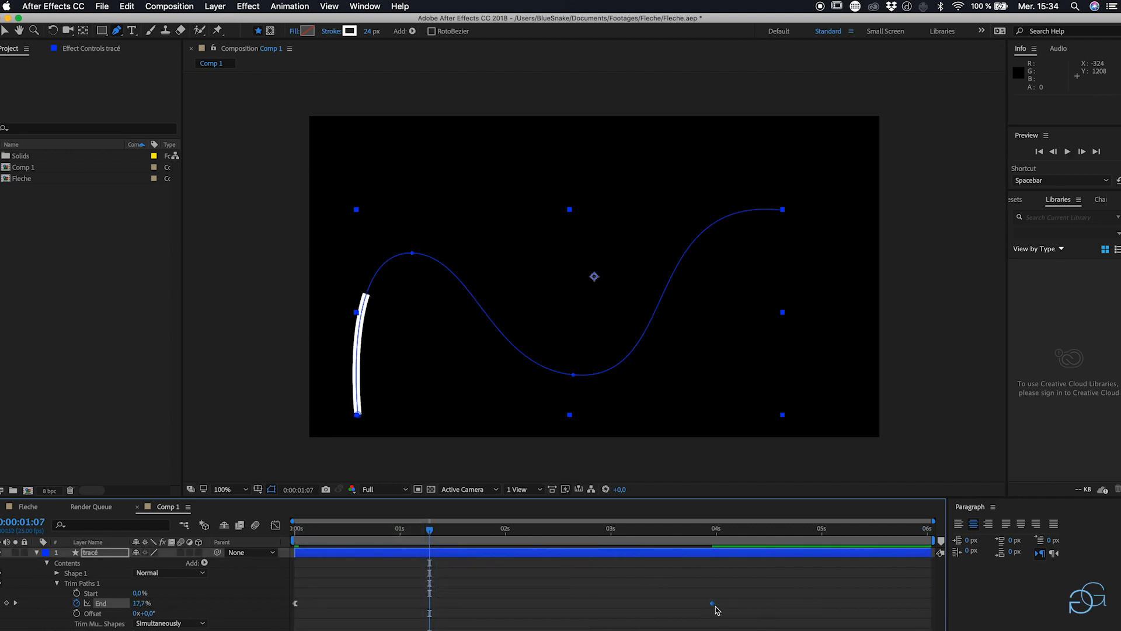
pyautogui.rightClick(713, 609)
pyautogui.moveTo(771, 628)
pyautogui.click(876, 600)
pyautogui.click(638, 622)
pyautogui.press('space')
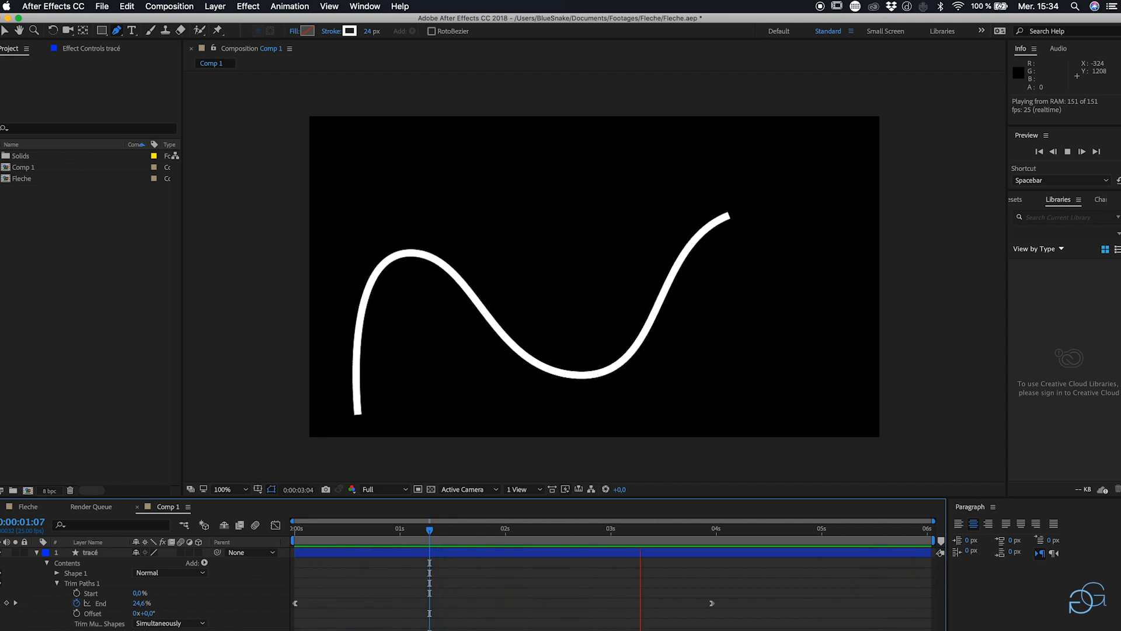
pyautogui.press('space')
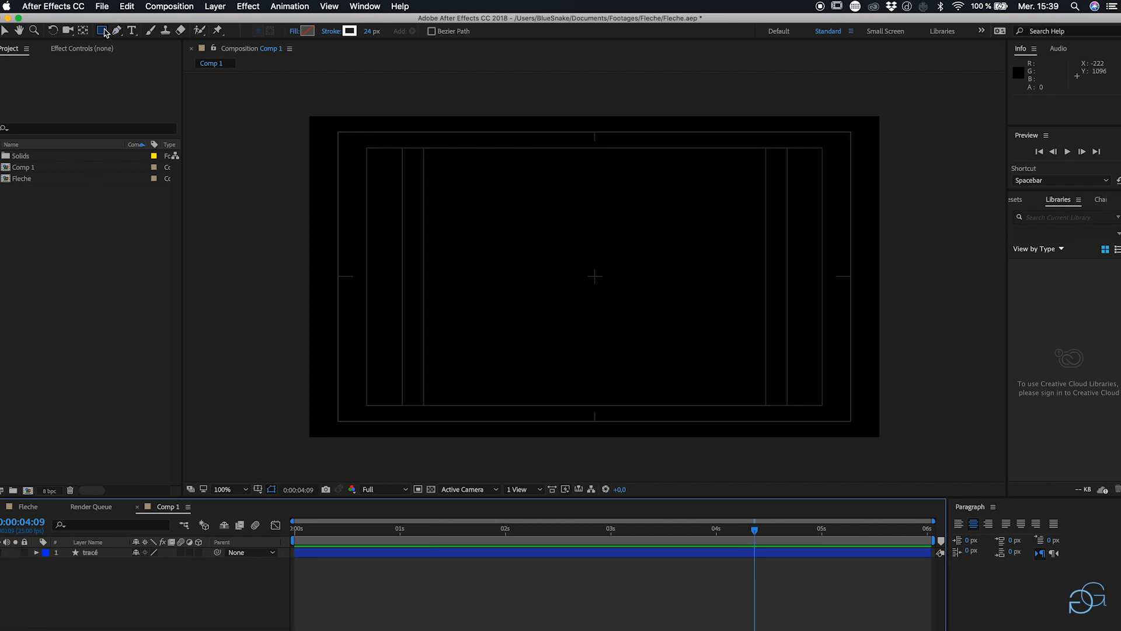
# Step: Draw a star from the composition's centre with an outer radius of about 218 and name its layer "Pointe fleche"
pyautogui.moveTo(104, 32); pyautogui.dragTo(147, 85)
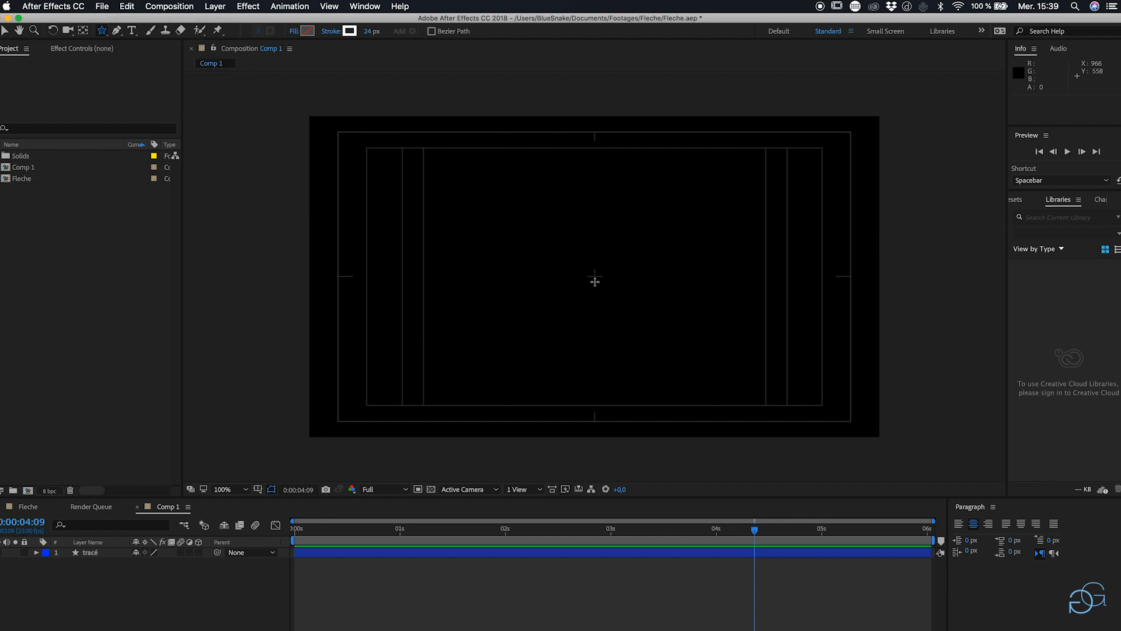
pyautogui.moveTo(594, 276); pyautogui.dragTo(636, 333)
pyautogui.press('Return')
pyautogui.write('Pointe fleche')
# Step: Change the star's type to Polygon and set its number of points to 4
pyautogui.click(76, 572)
pyautogui.click(56, 572)
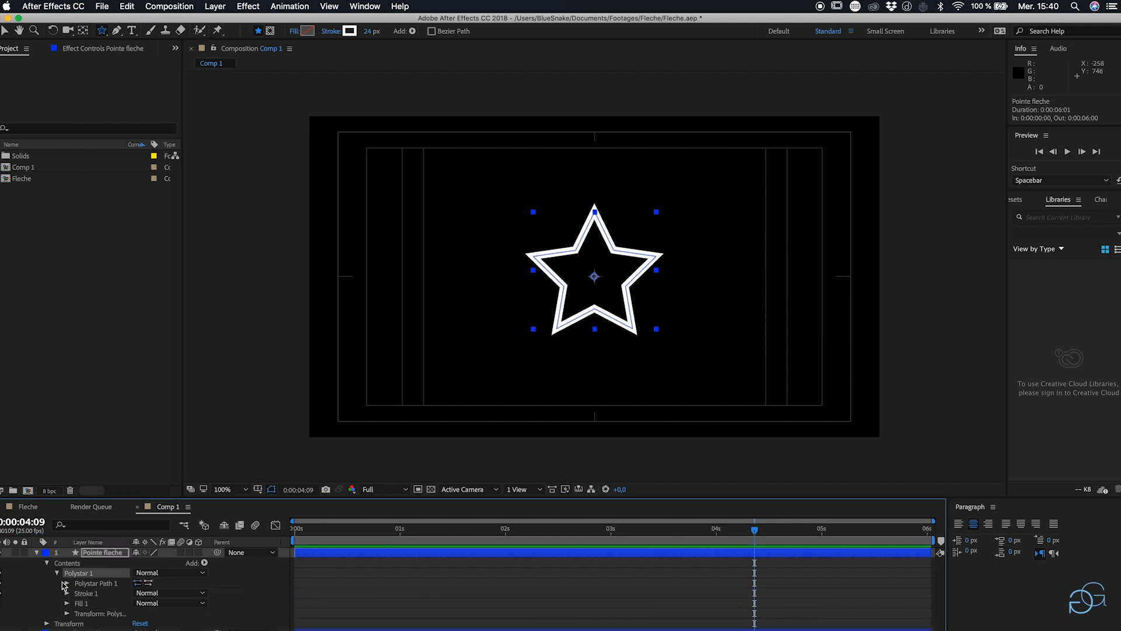
pyautogui.click(67, 583)
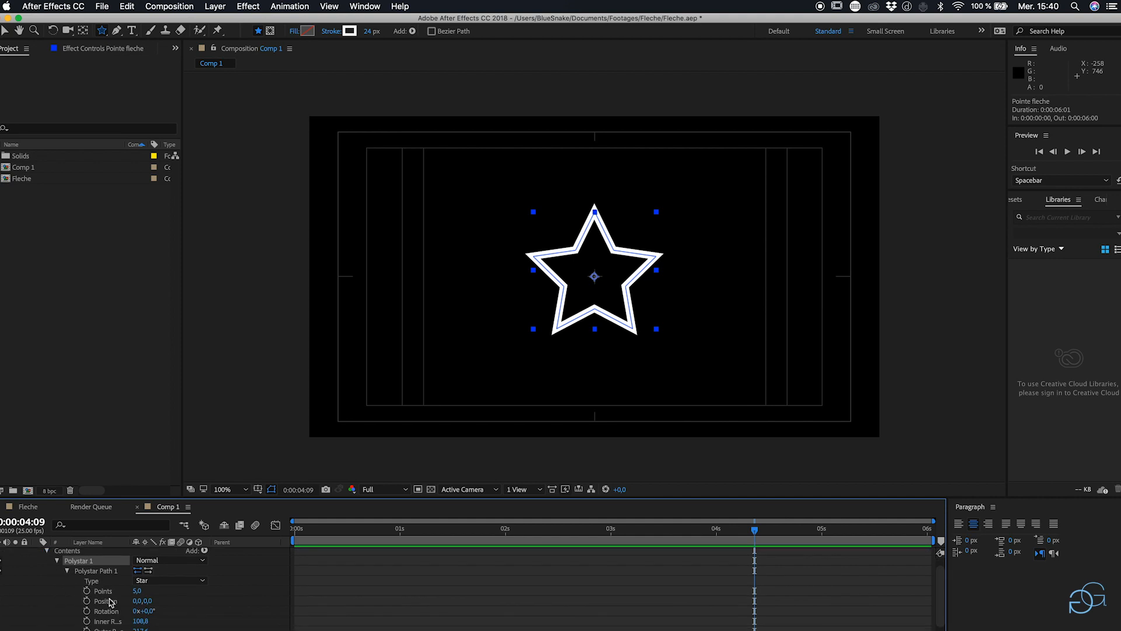
pyautogui.click(155, 582)
pyautogui.click(157, 608)
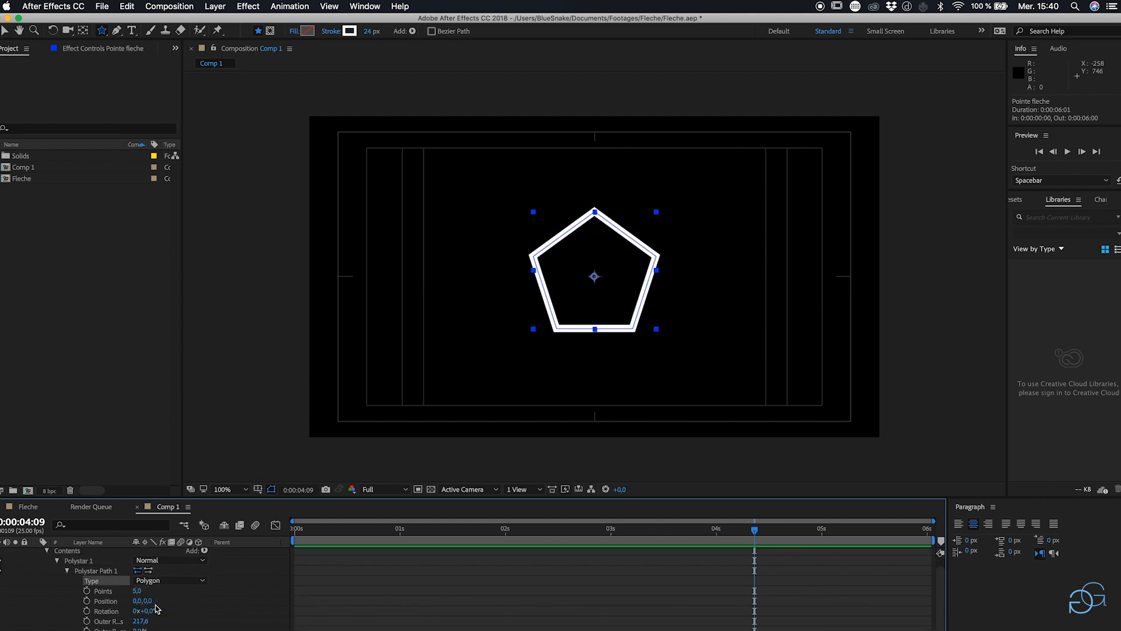
pyautogui.click(106, 593)
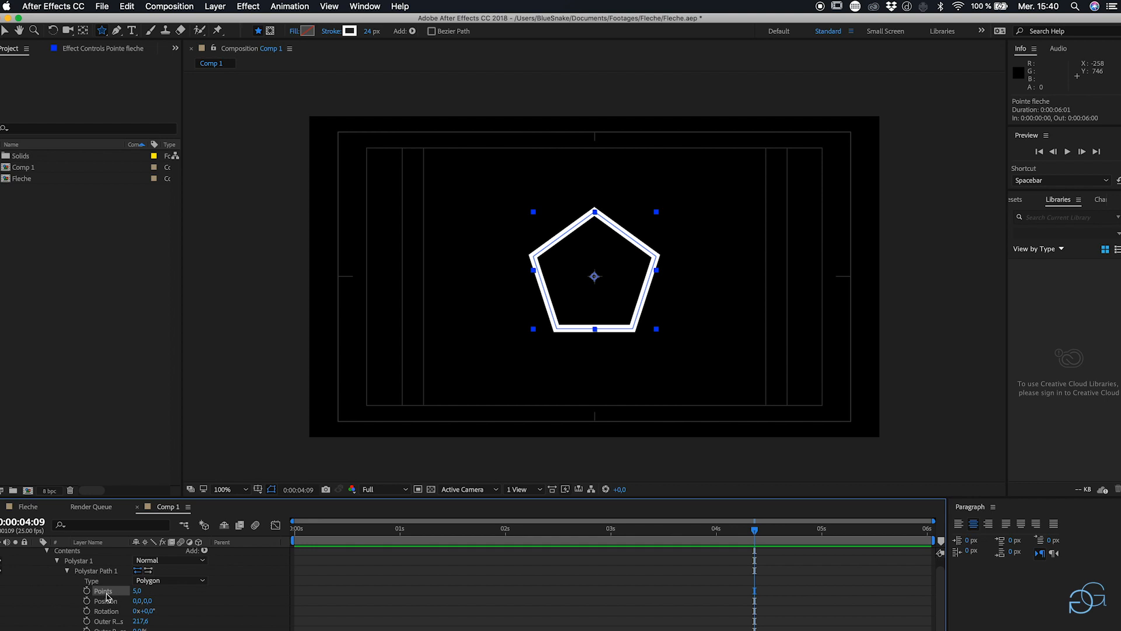
pyautogui.click(136, 591)
pyautogui.write('4')
pyautogui.press('Return')
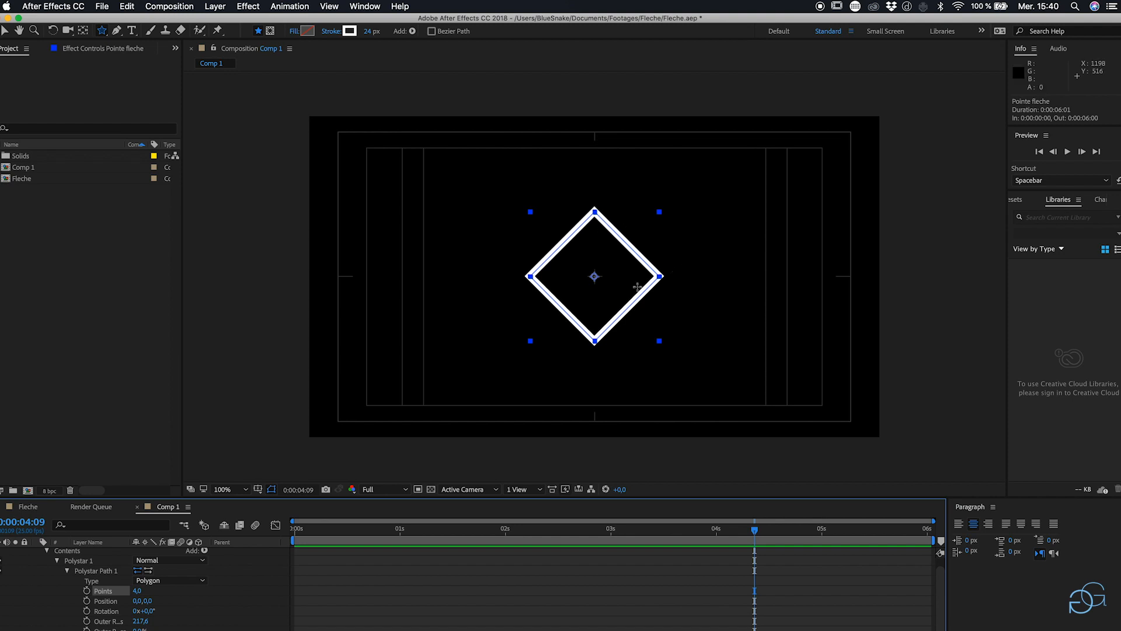
pyautogui.click(460, 585)
pyautogui.scroll(2, 42, 622)
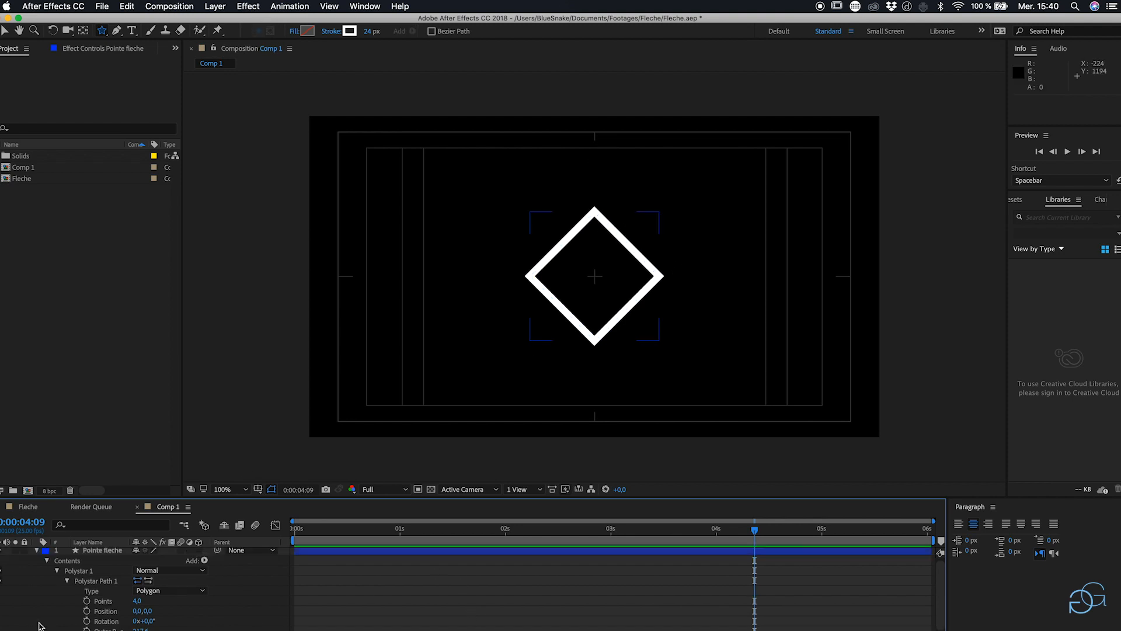
pyautogui.click(37, 553)
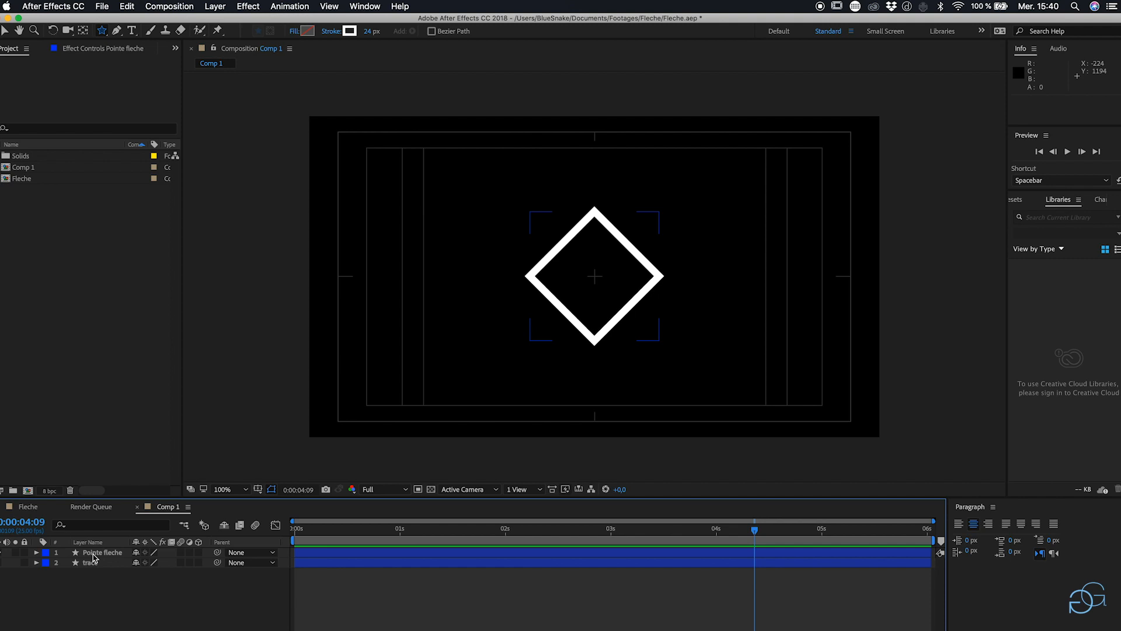
# Step: Set the Rectangle tool to create masks with the Pointe fleche layer selected
pyautogui.click(93, 553)
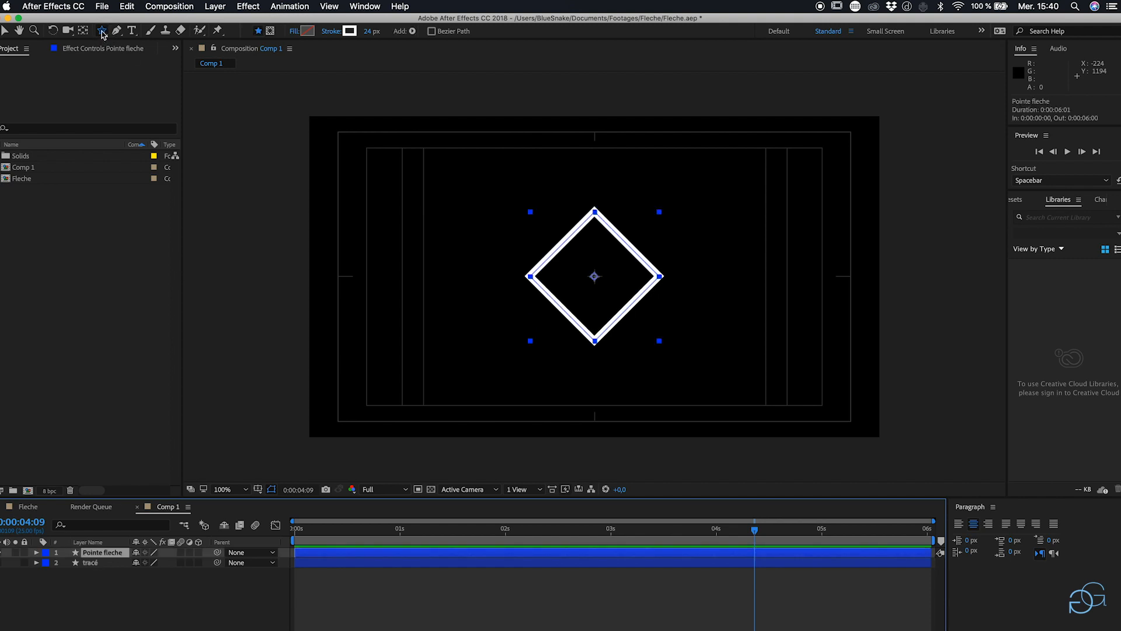
pyautogui.moveTo(102, 34); pyautogui.dragTo(150, 34)
pyautogui.click(270, 31)
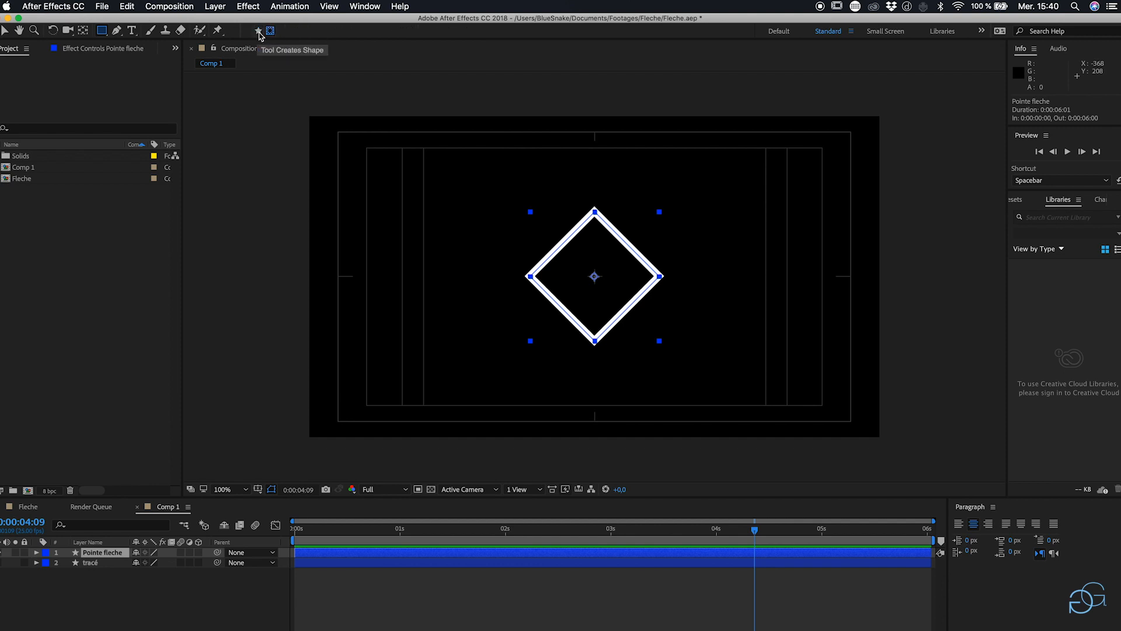
# Step: Try drawing several rectangles as shapes in the Pointe fleche layer, and undo them
pyautogui.click(258, 31)
pyautogui.moveTo(389, 178); pyautogui.dragTo(461, 266)
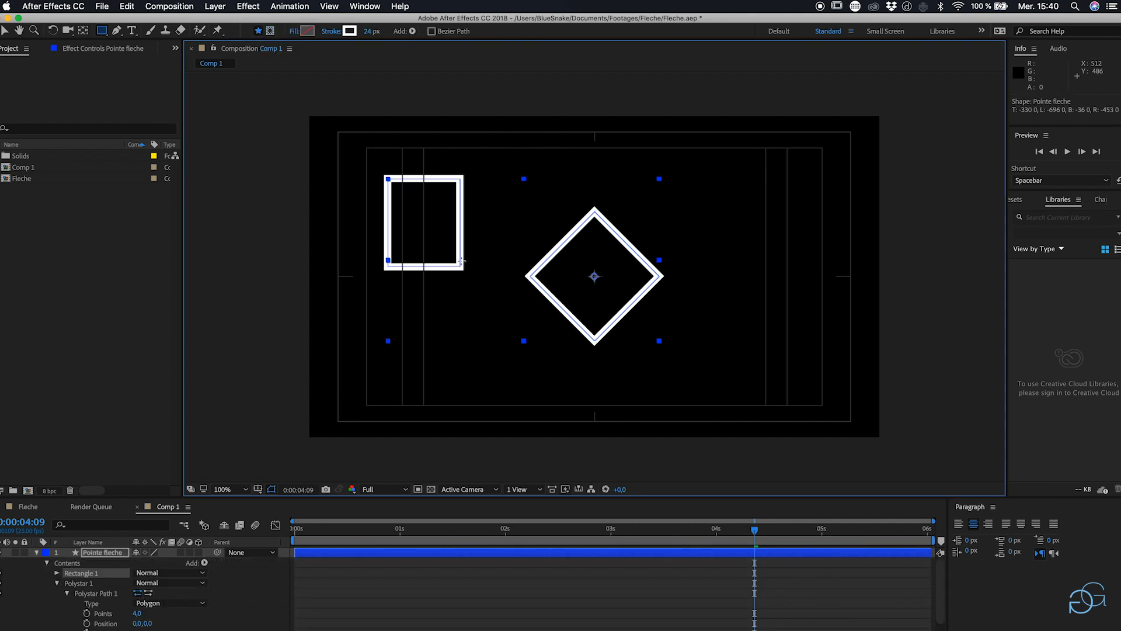
pyautogui.moveTo(403, 206)
pyautogui.mouseDown()
pyautogui.moveTo(436, 289)
pyautogui.moveTo(516, 358)
pyautogui.mouseUp()
pyautogui.moveTo(489, 202); pyautogui.dragTo(495, 235)
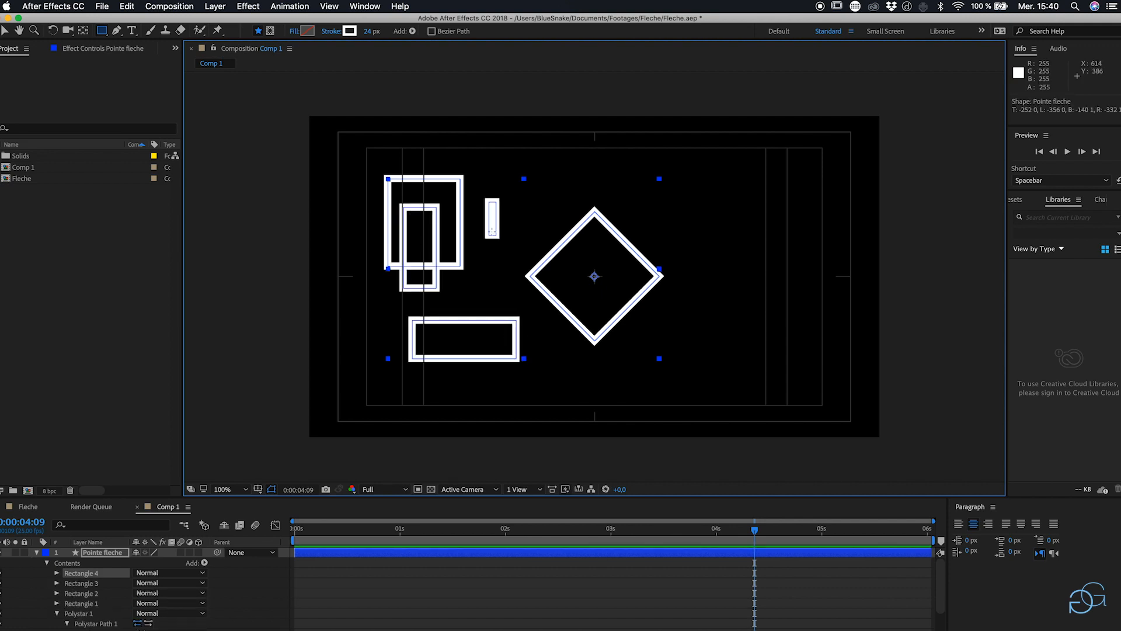
pyautogui.press('super+z')
pyautogui.press('super+z')
pyautogui.press('super+z')
pyautogui.press('super+z')
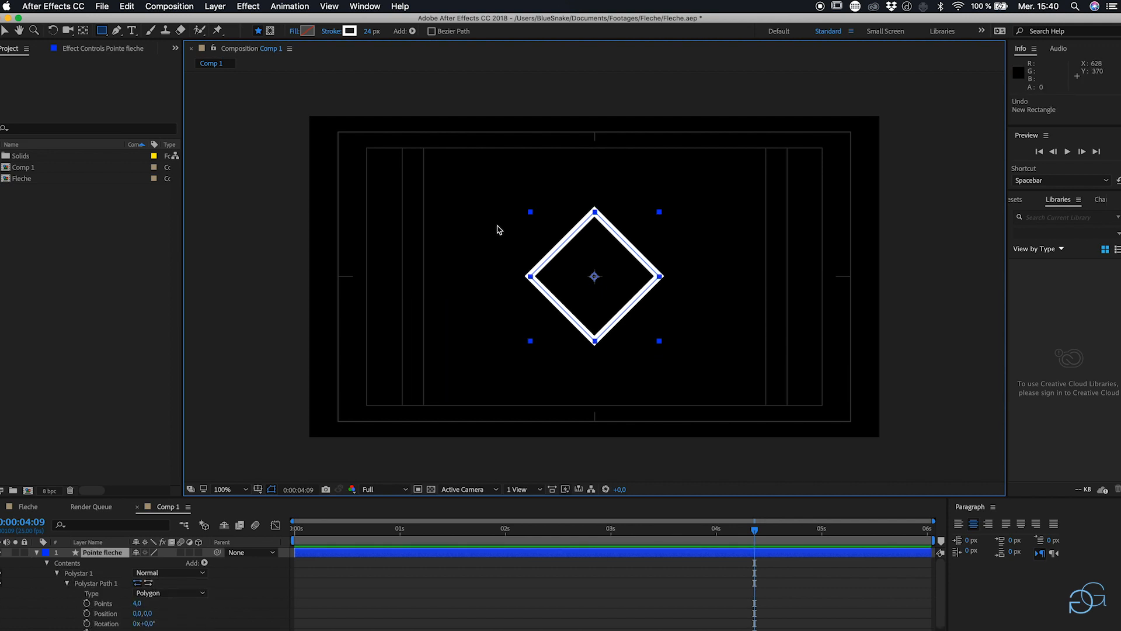
# Step: Draw a rectangular mask over the left half of the diamond up to its vertical centre line and set it to Subtract
pyautogui.click(270, 31)
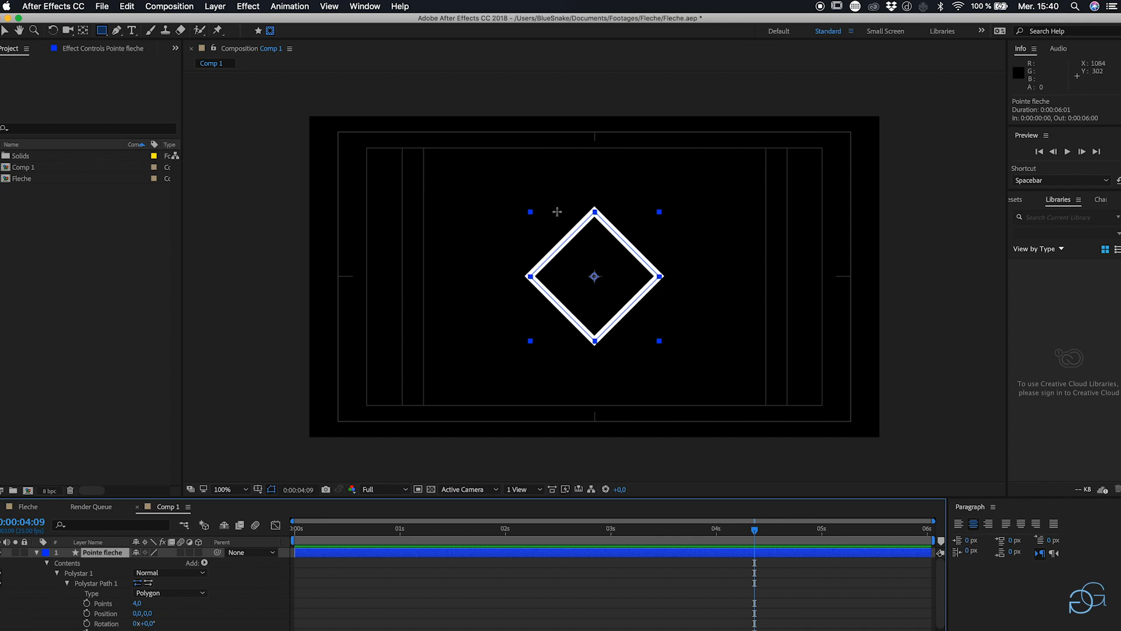
pyautogui.moveTo(406, 172); pyautogui.dragTo(594, 390)
pyautogui.scroll(-2, 154, 607)
pyautogui.click(155, 630)
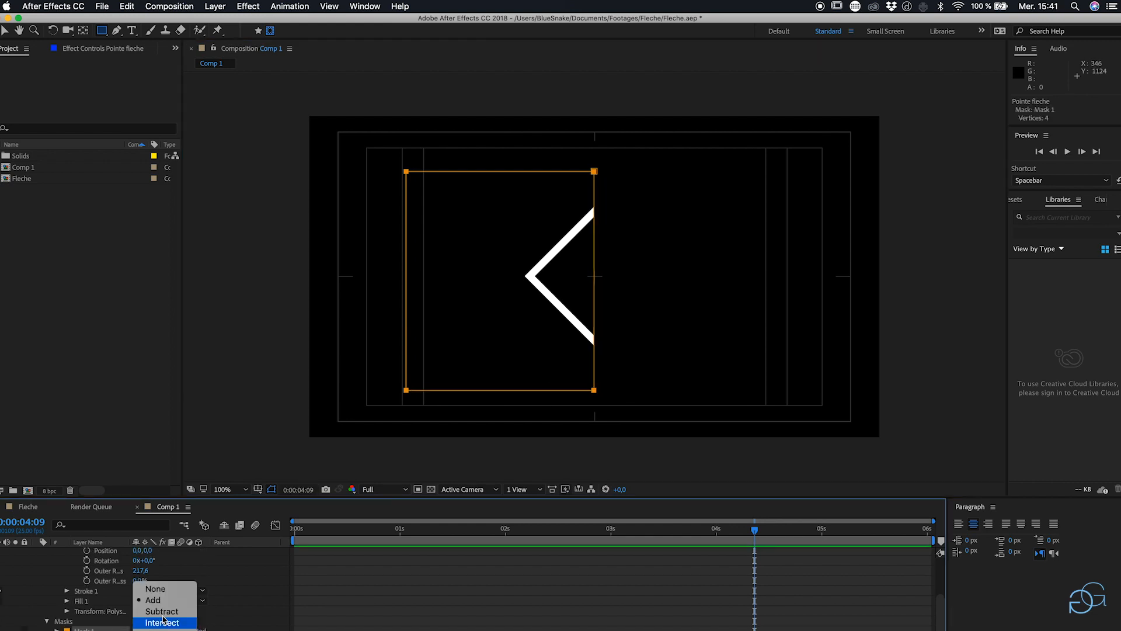
pyautogui.click(164, 612)
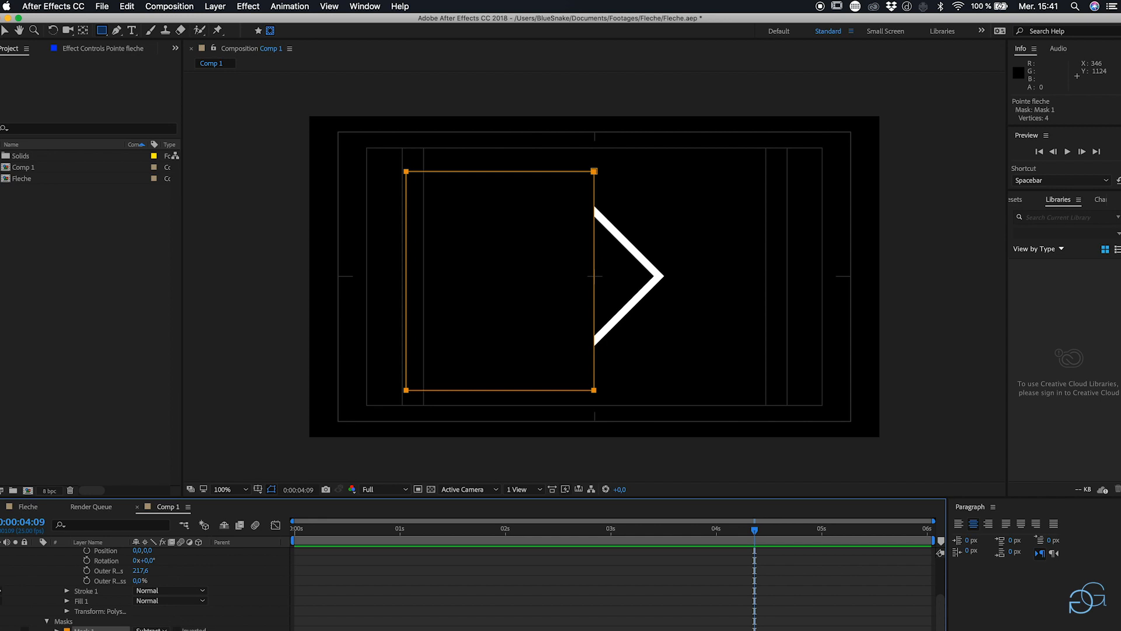
pyautogui.click(512, 600)
pyautogui.scroll(4, 268, 586)
pyautogui.click(37, 553)
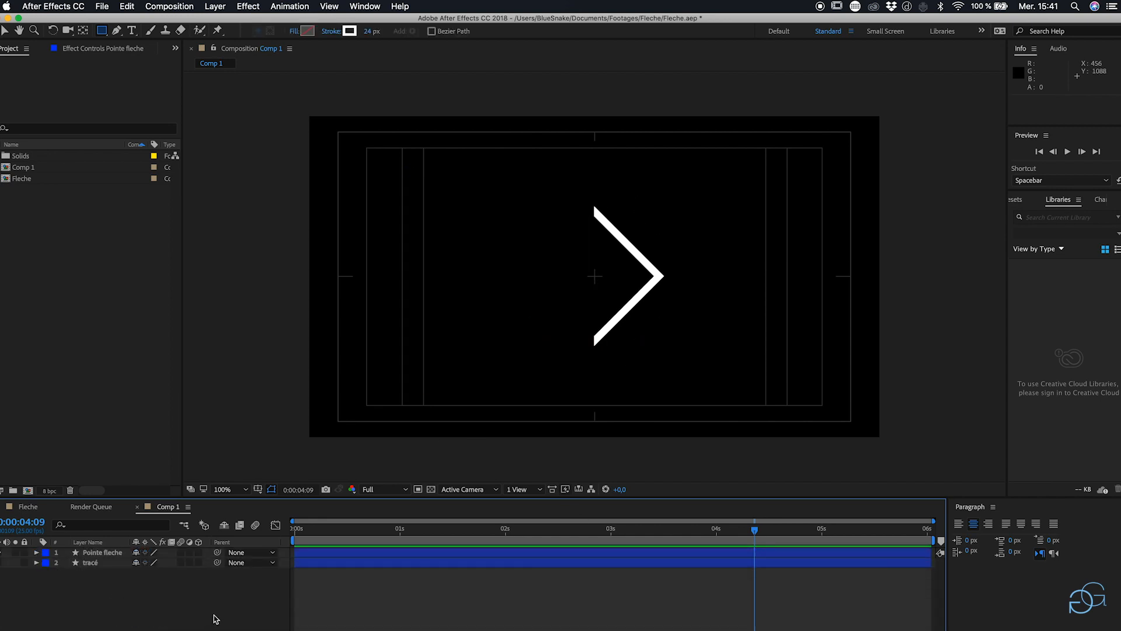
# Step: Create a null object and set its Scale to 197%
pyautogui.click(215, 7)
pyautogui.moveTo(225, 20)
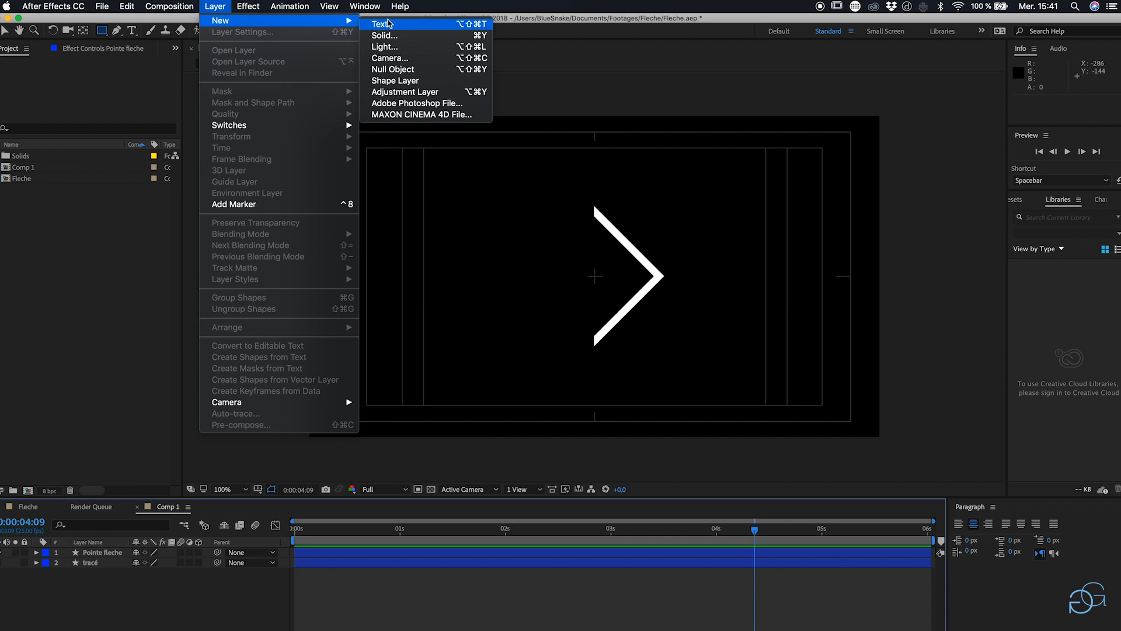
pyautogui.click(402, 71)
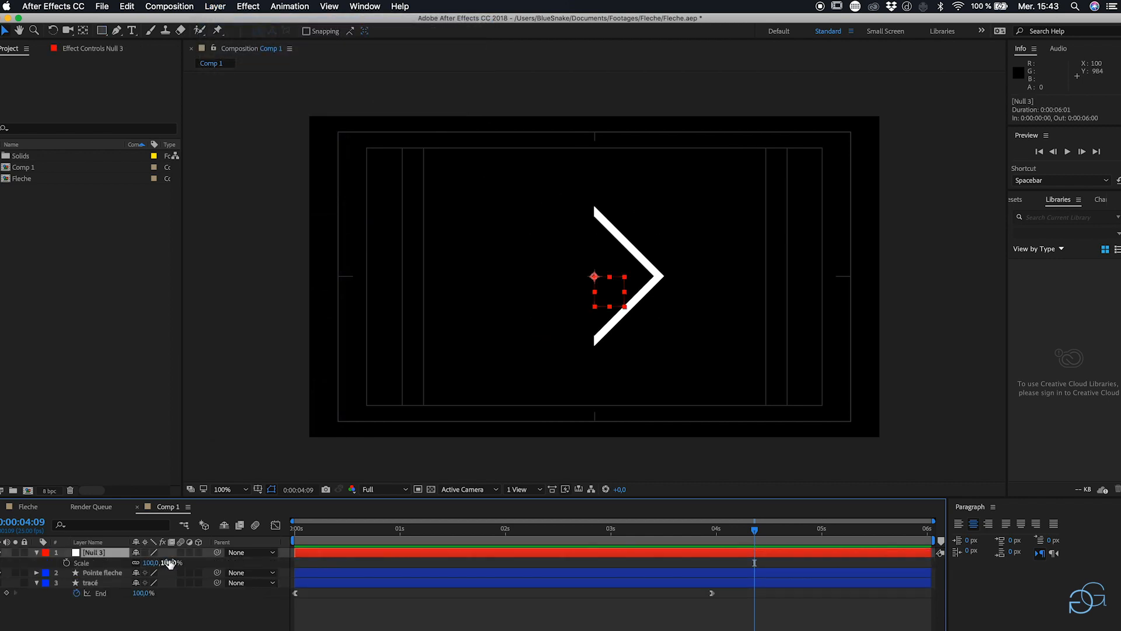
pyautogui.moveTo(169, 562); pyautogui.dragTo(233, 559)
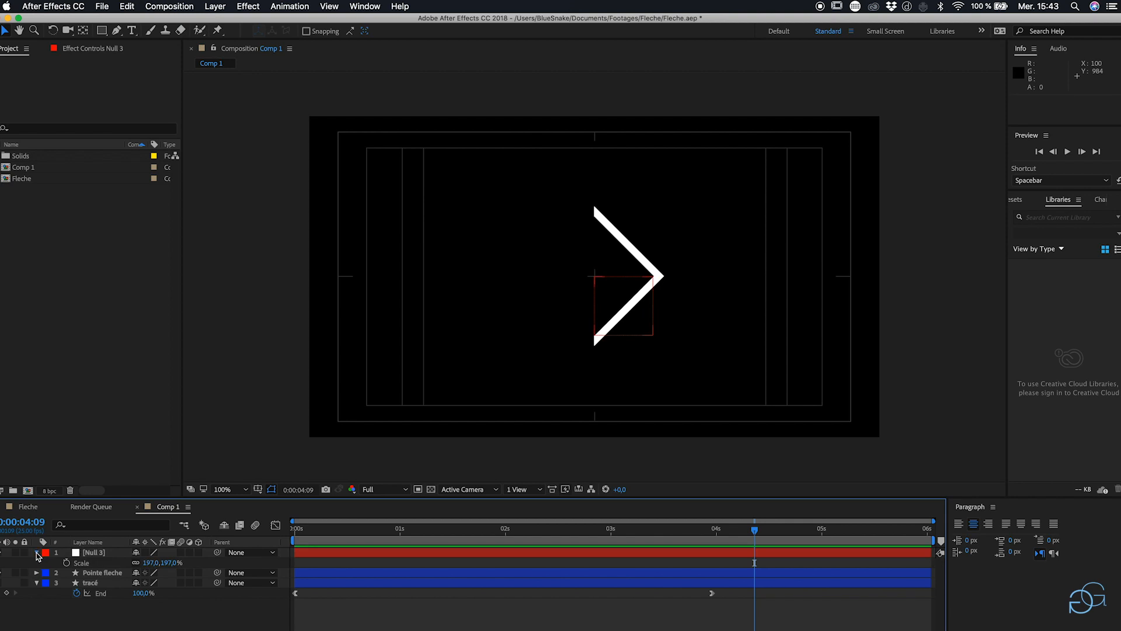
pyautogui.click(37, 552)
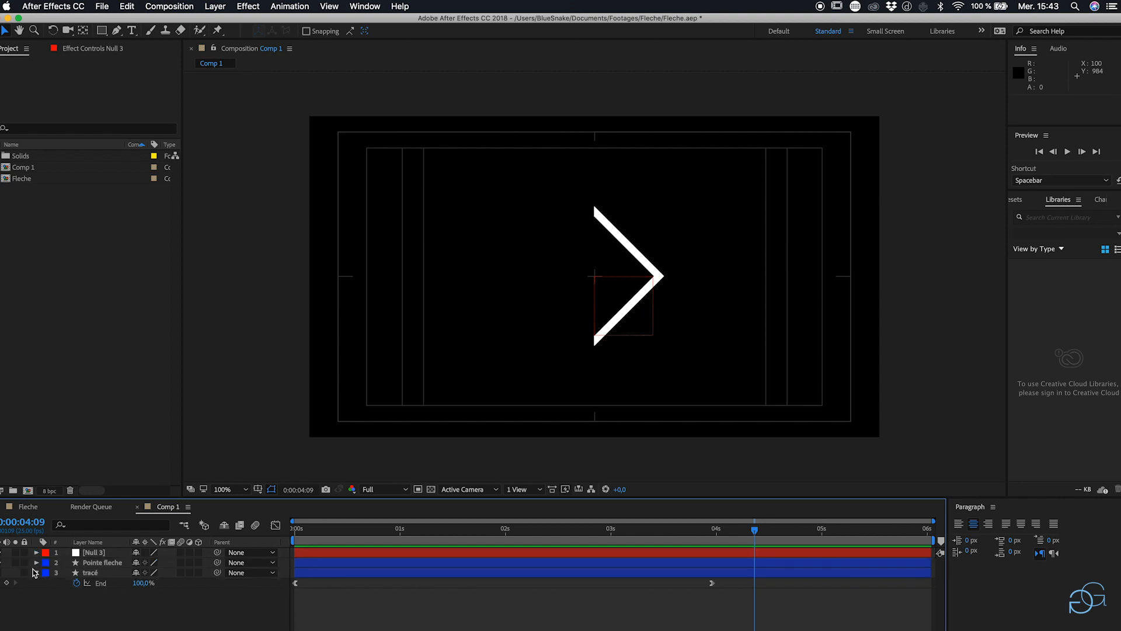
# Step: Parent the Pointe fleche layer to the null object, leaving no layer selected
pyautogui.click(104, 563)
pyautogui.moveTo(217, 562); pyautogui.dragTo(101, 559)
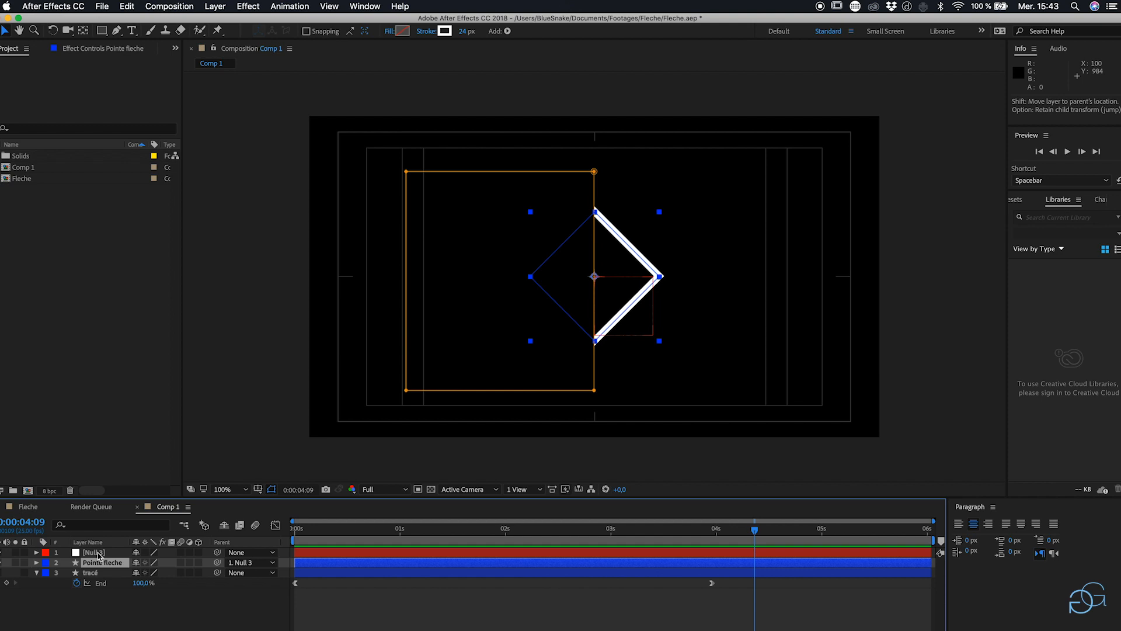
pyautogui.click(127, 616)
pyautogui.click(641, 296)
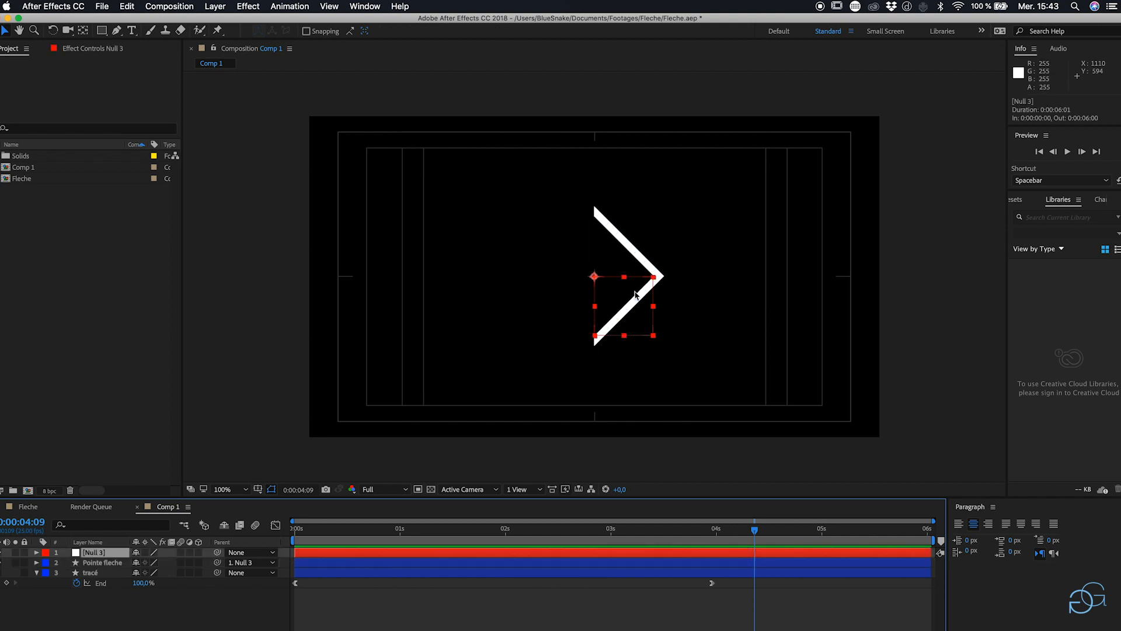
pyautogui.moveTo(623, 305)
pyautogui.mouseDown()
pyautogui.moveTo(559, 249)
pyautogui.moveTo(651, 318)
pyautogui.moveTo(604, 312)
pyautogui.moveTo(617, 291)
pyautogui.moveTo(623, 304)
pyautogui.mouseUp()
pyautogui.click(106, 620)
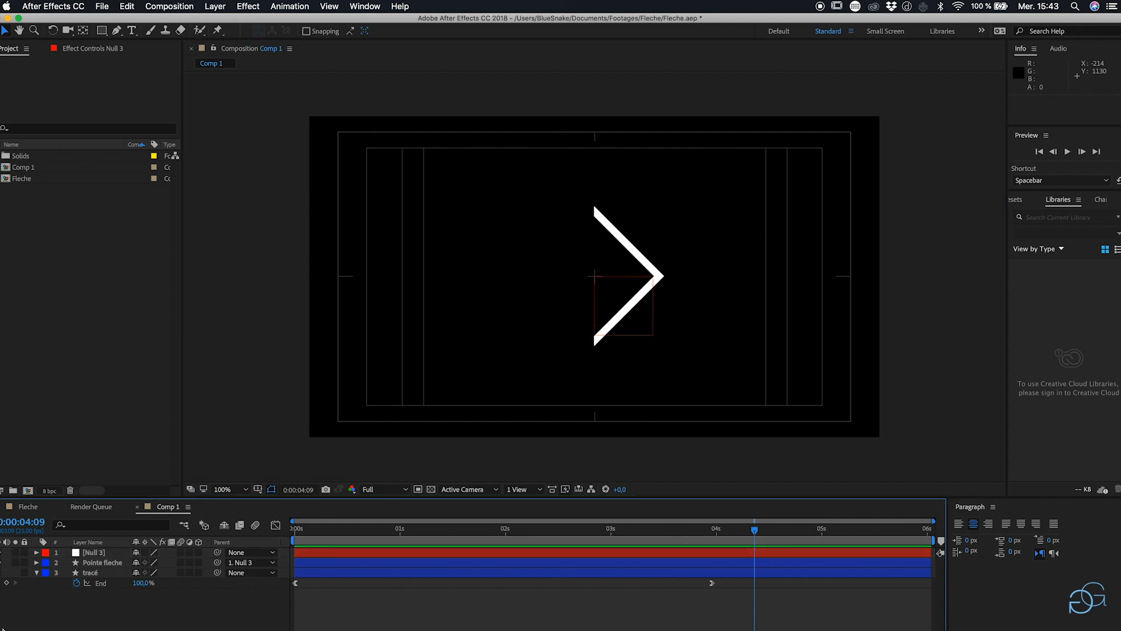
# Step: Show the tracé layer and copy the Path property of its Path 1 in Shape 1
pyautogui.click(36, 572)
pyautogui.click(0, 572)
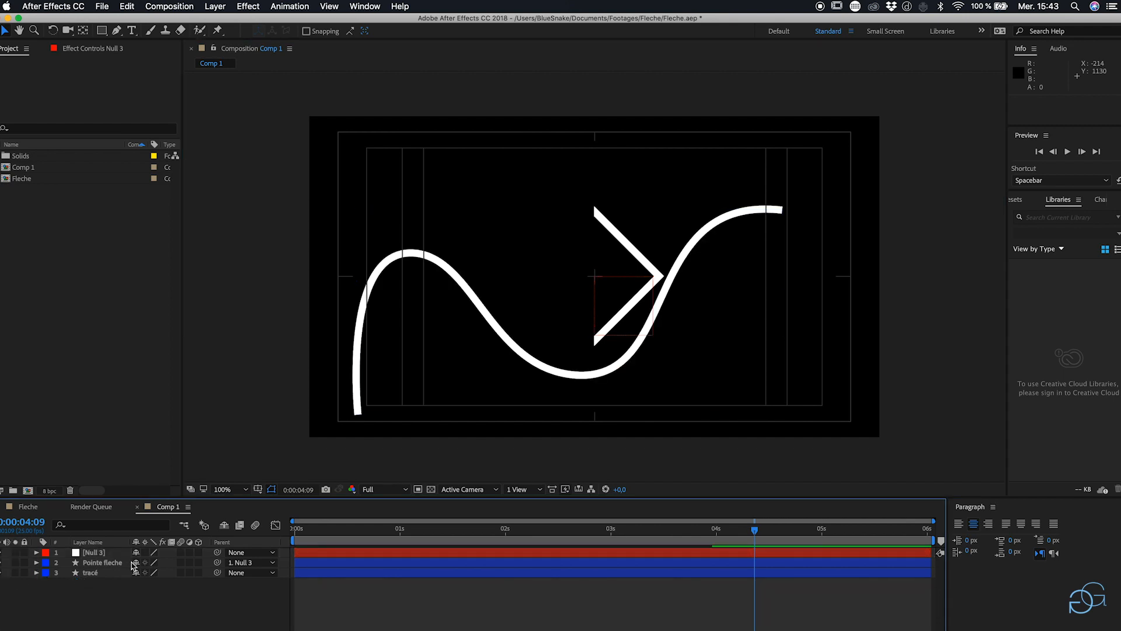
pyautogui.doubleClick(101, 573)
pyautogui.click(66, 604)
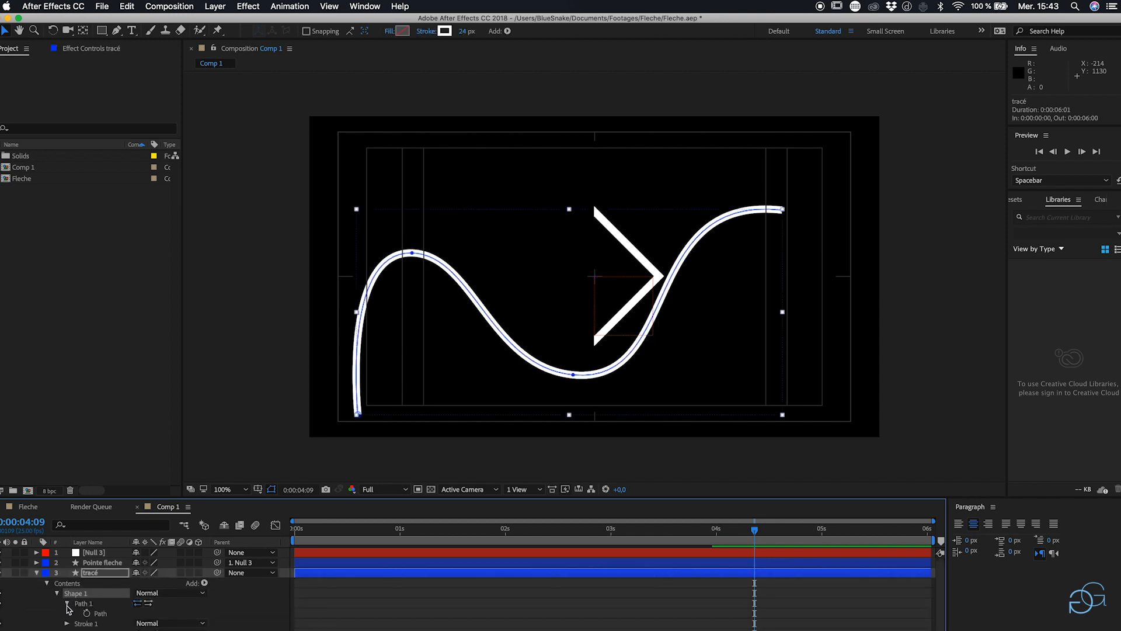
pyautogui.click(101, 614)
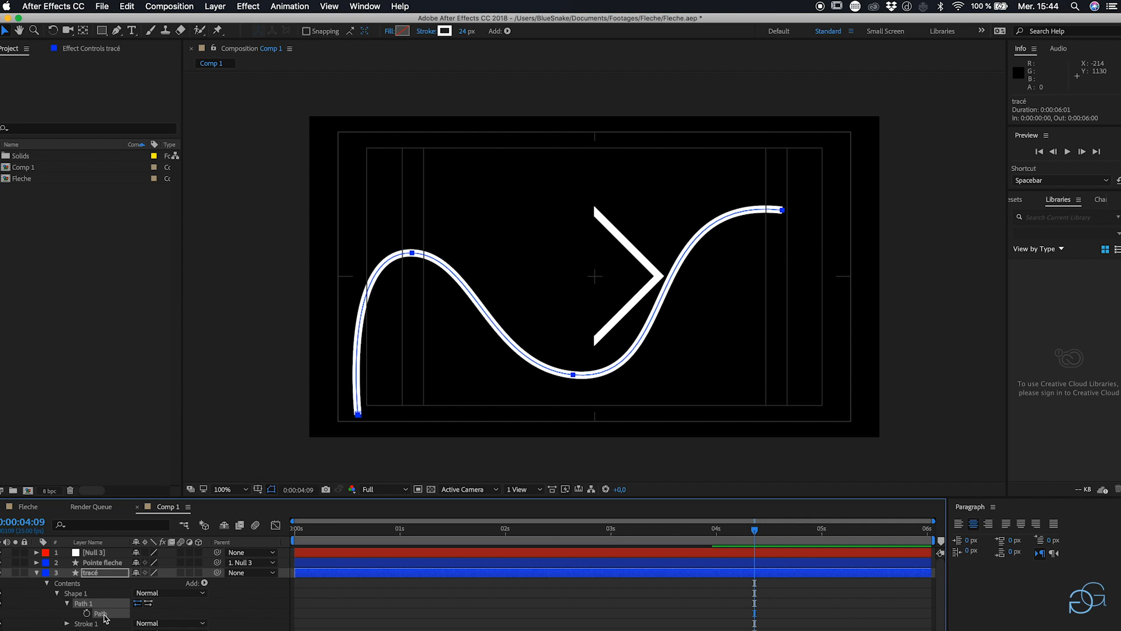
pyautogui.press('u')
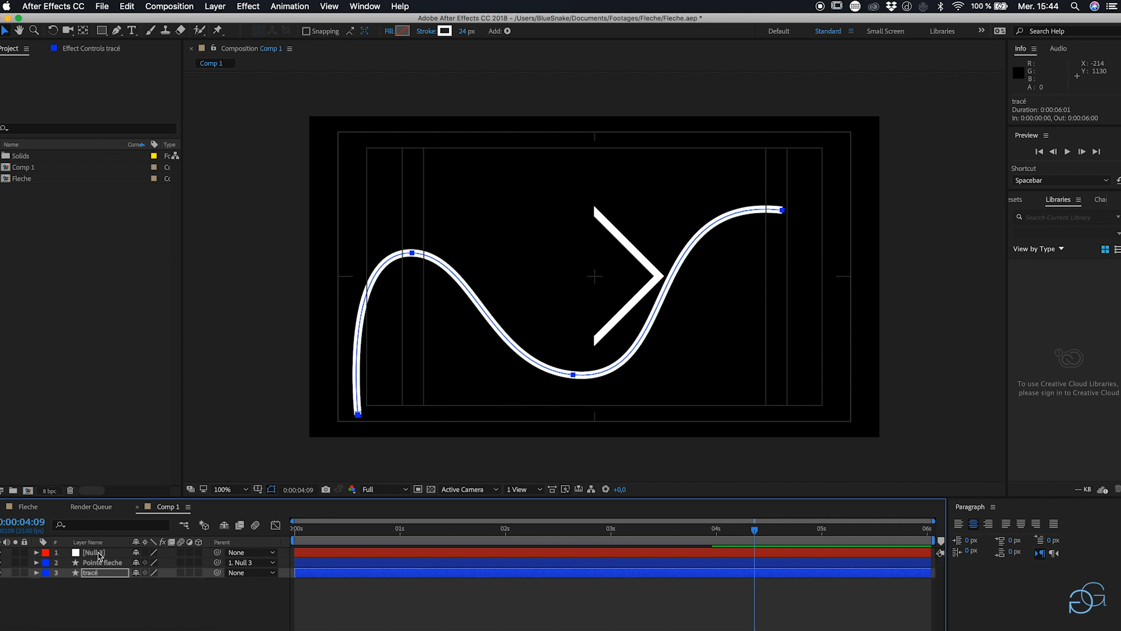
# Step: Paste the copied path into the null's Position property at 0:00:00:00
pyautogui.click(99, 553)
pyautogui.press('p')
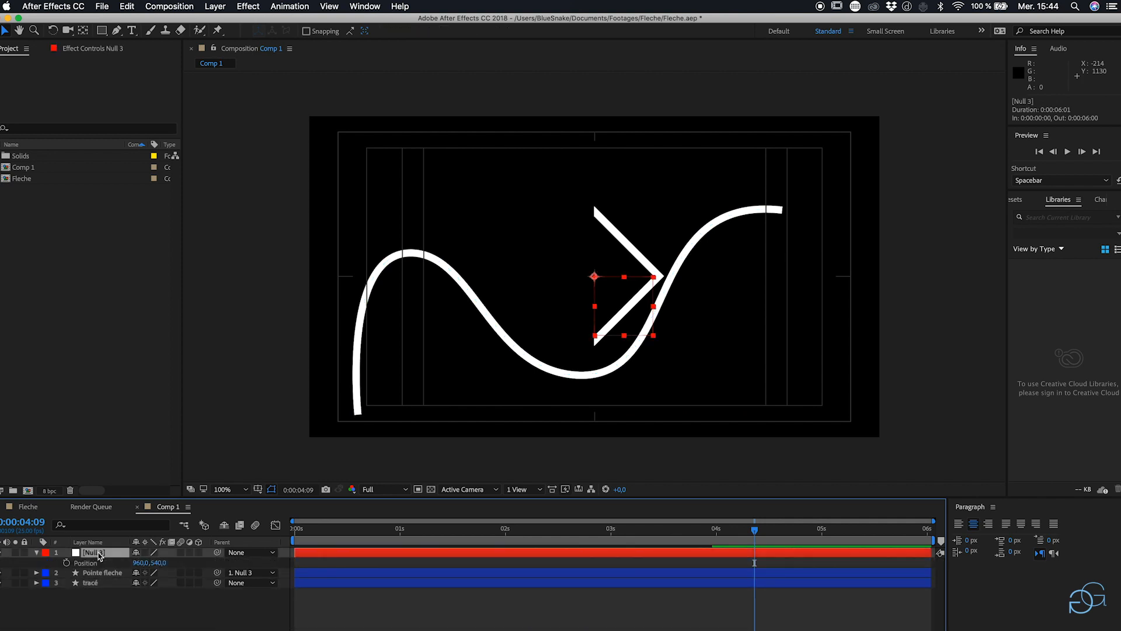
pyautogui.moveTo(636, 533); pyautogui.dragTo(276, 547)
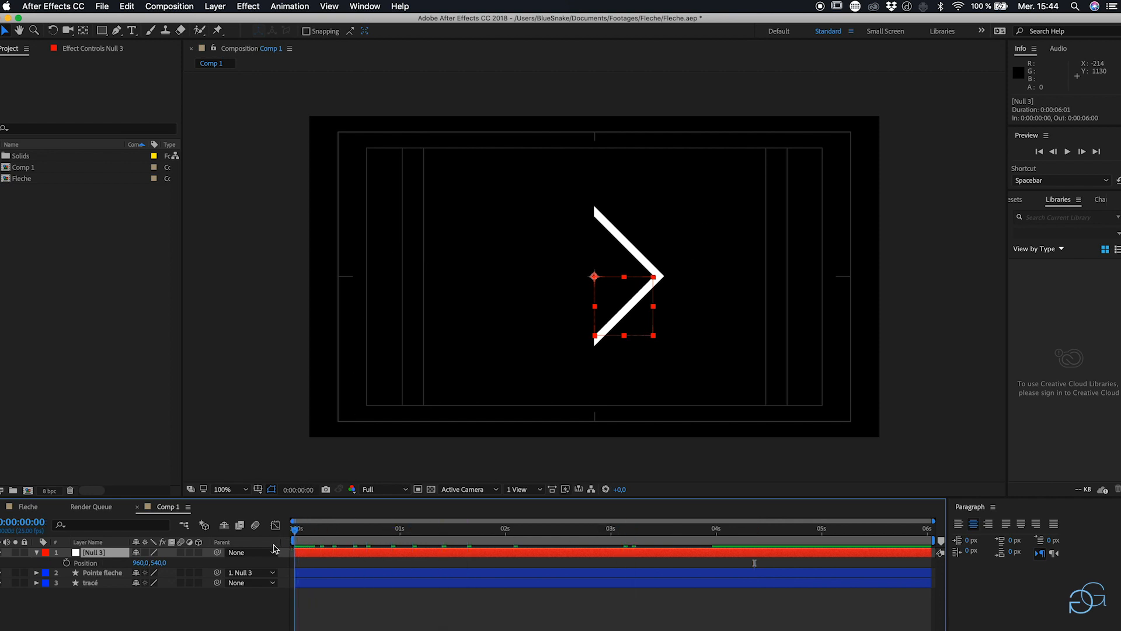
pyautogui.click(88, 562)
pyautogui.press('cmd+v')
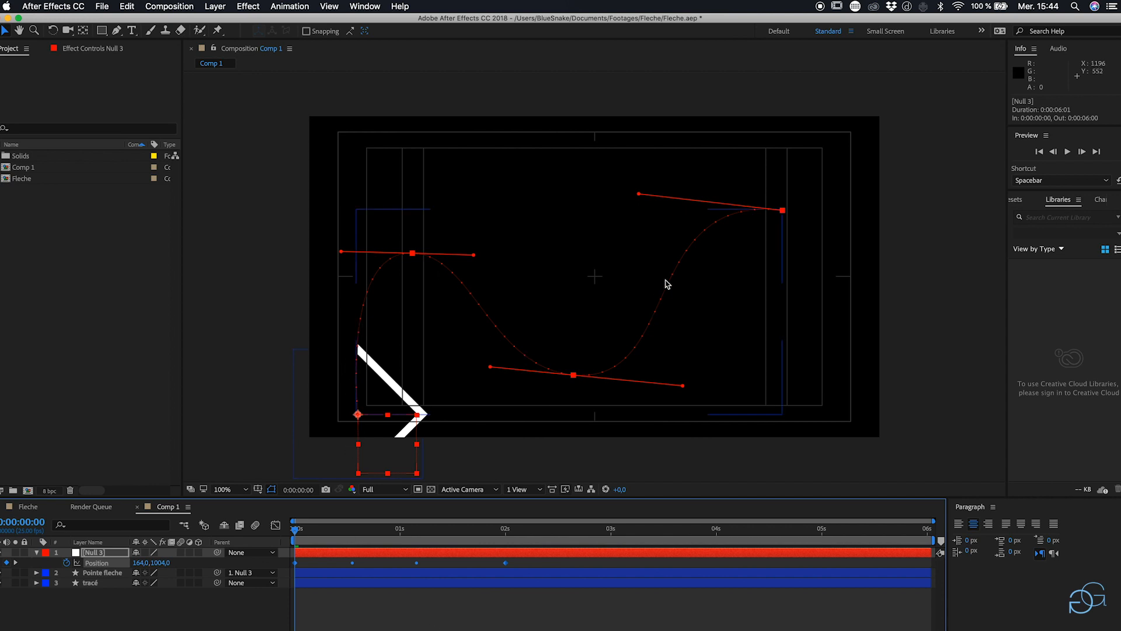
pyautogui.click(307, 477)
# Step: Stretch all the null's Position keyframes in time so the last one lines up with the tracé layer's final End keyframe
pyautogui.moveTo(297, 529); pyautogui.dragTo(609, 526)
pyautogui.click(92, 582)
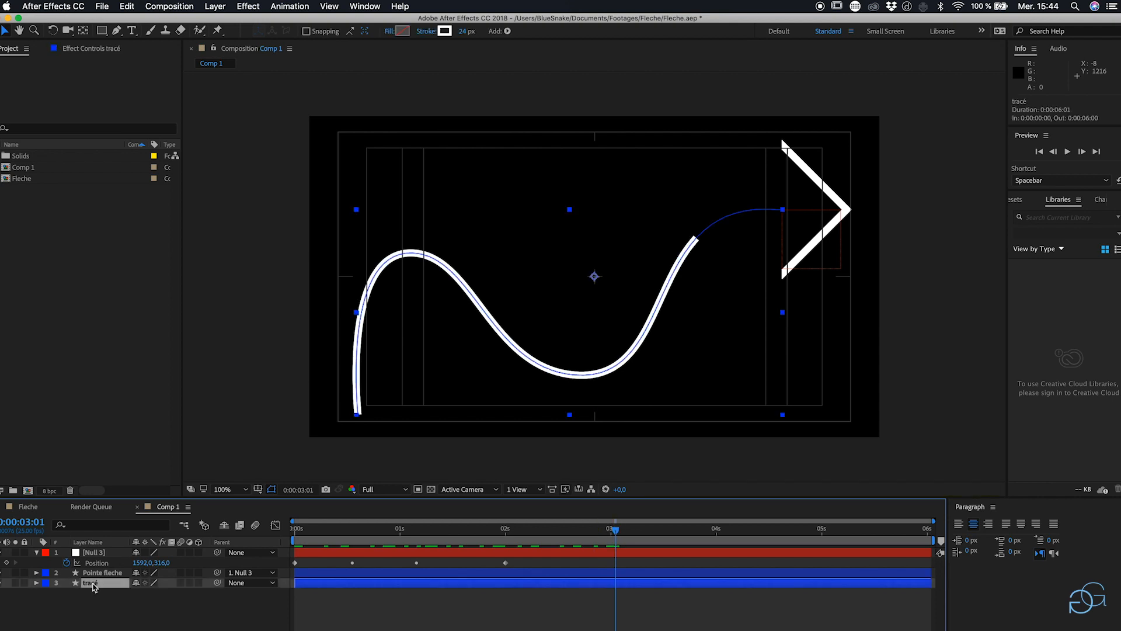
pyautogui.press('u')
pyautogui.click(277, 602)
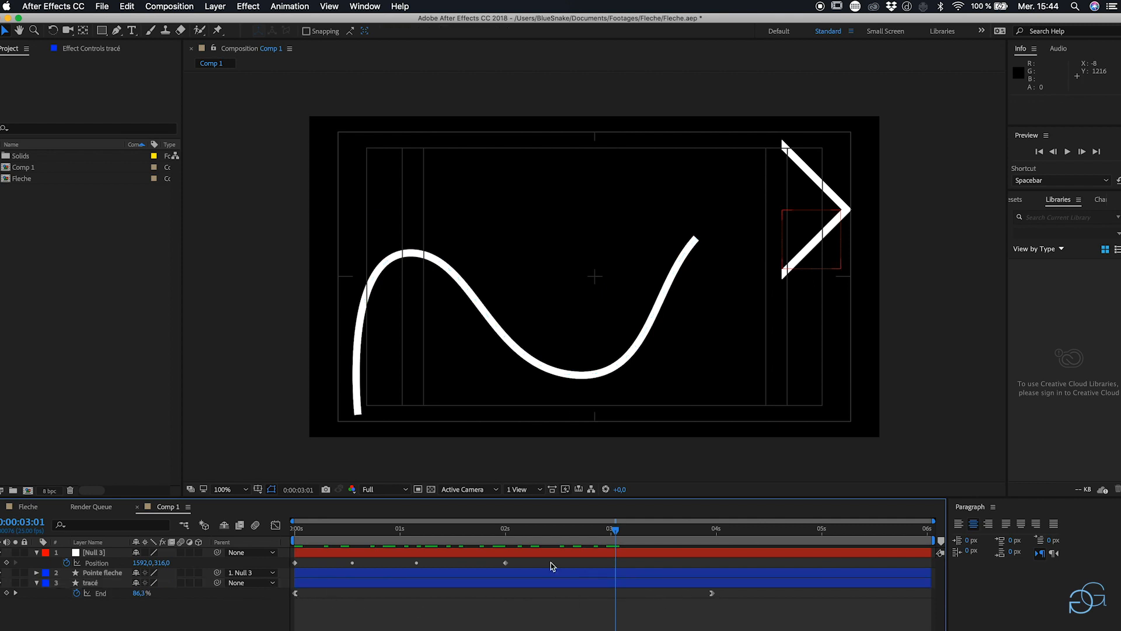
pyautogui.moveTo(550, 562); pyautogui.dragTo(282, 567)
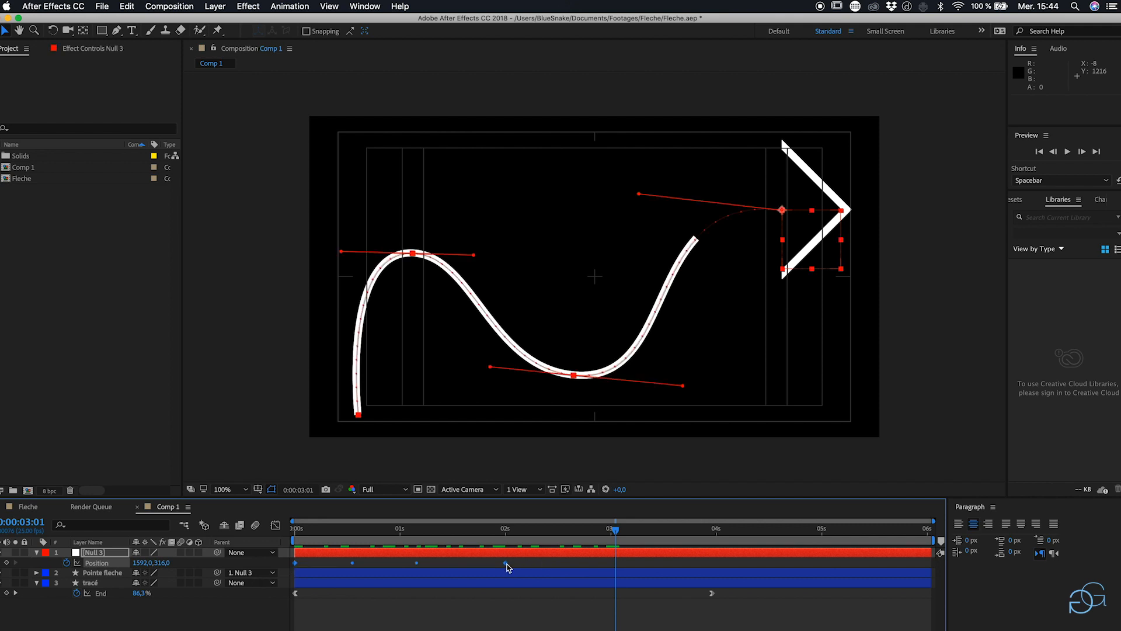
pyautogui.moveTo(516, 566); pyautogui.dragTo(537, 567)
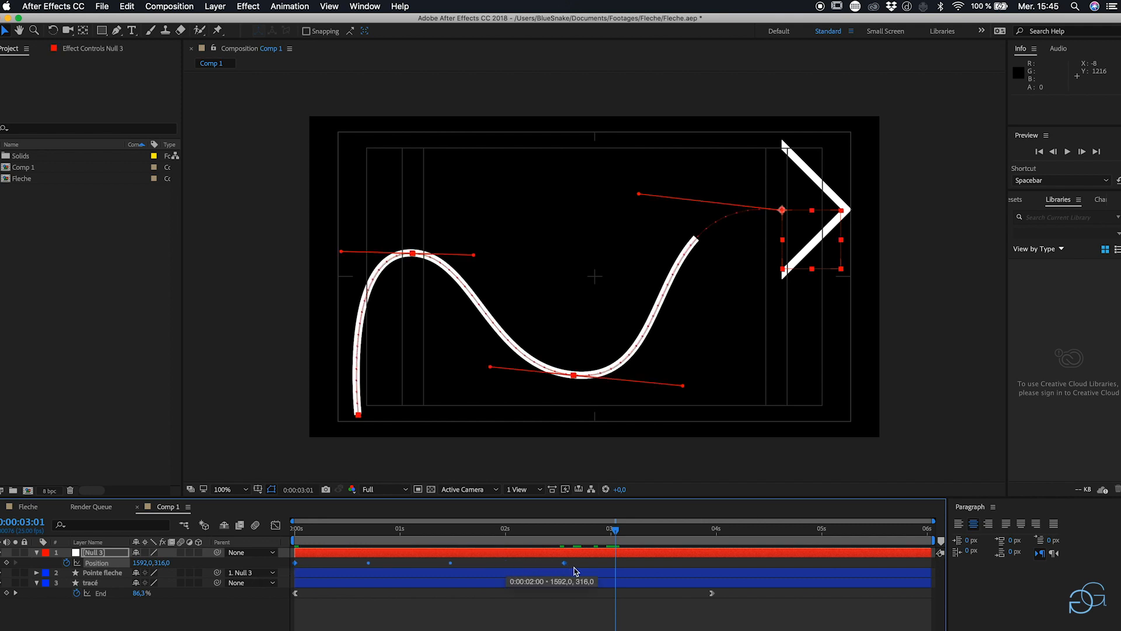
pyautogui.moveTo(608, 568); pyautogui.dragTo(647, 566)
pyautogui.moveTo(674, 570); pyautogui.dragTo(718, 570)
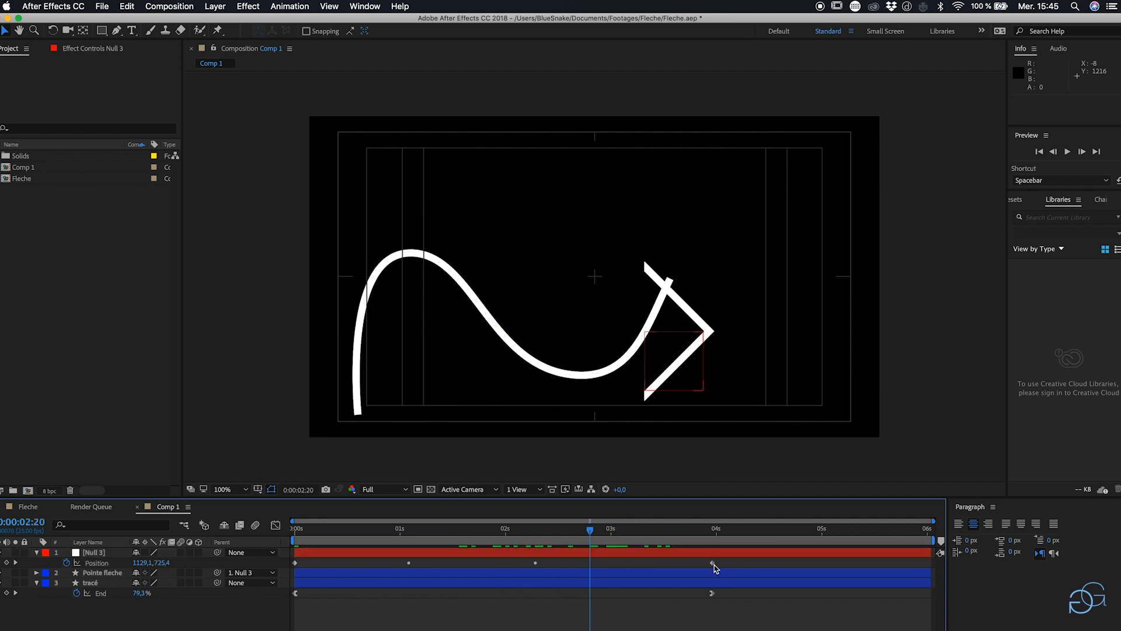
# Step: Apply Easy Ease In to the null's last Position keyframe and Easy Ease Out to its first, and preview the animation
pyautogui.rightClick(712, 564)
pyautogui.moveTo(776, 628)
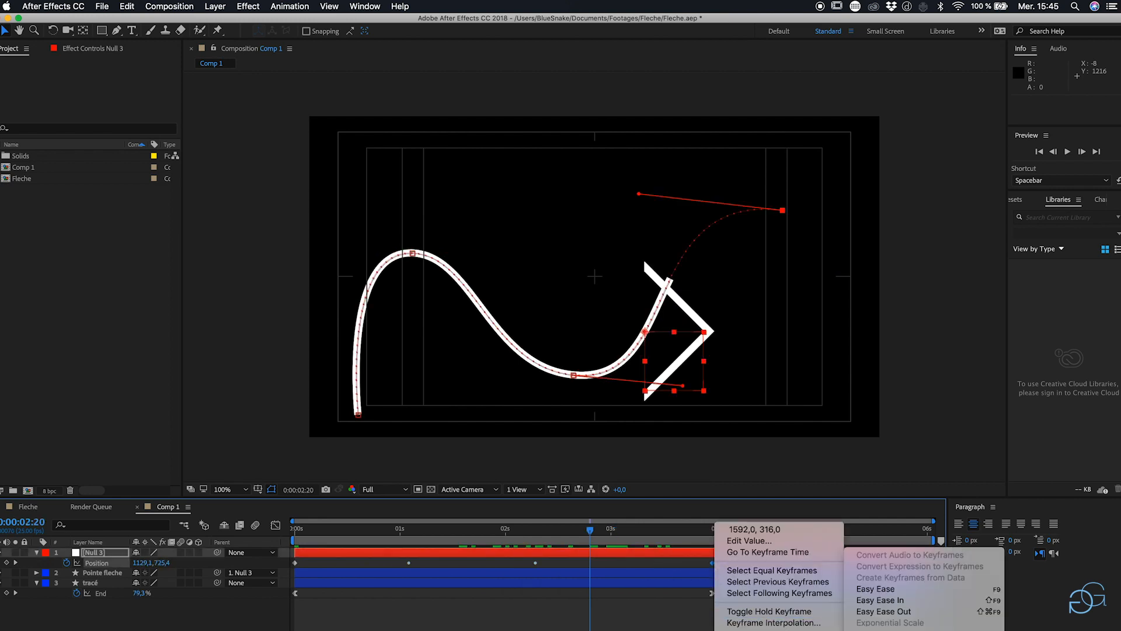
pyautogui.click(884, 603)
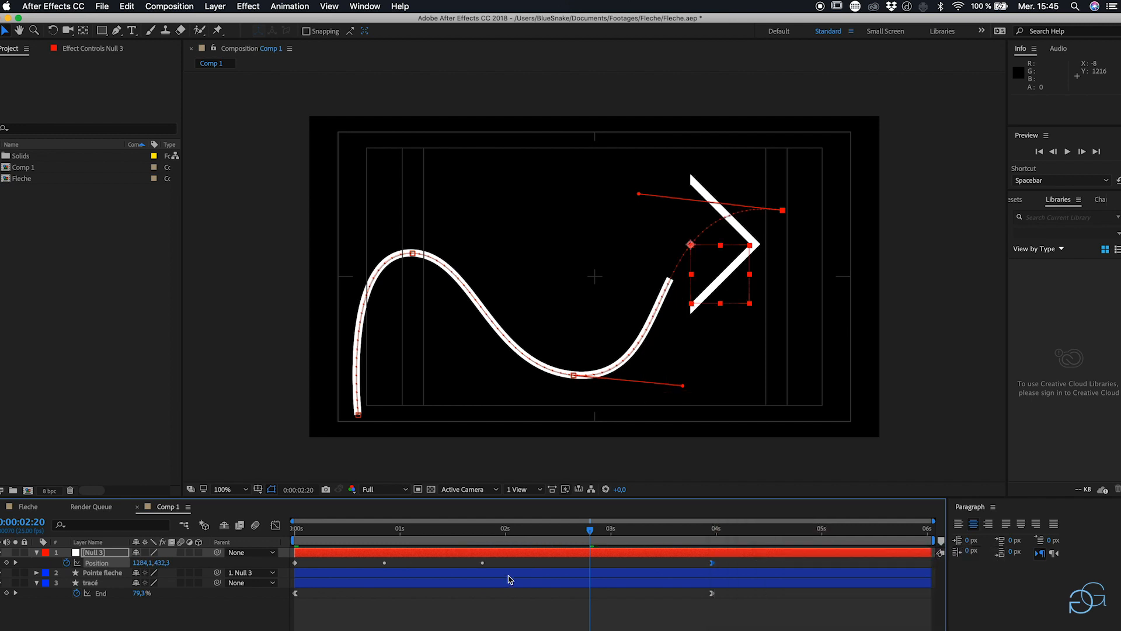
pyautogui.rightClick(296, 563)
pyautogui.moveTo(362, 628)
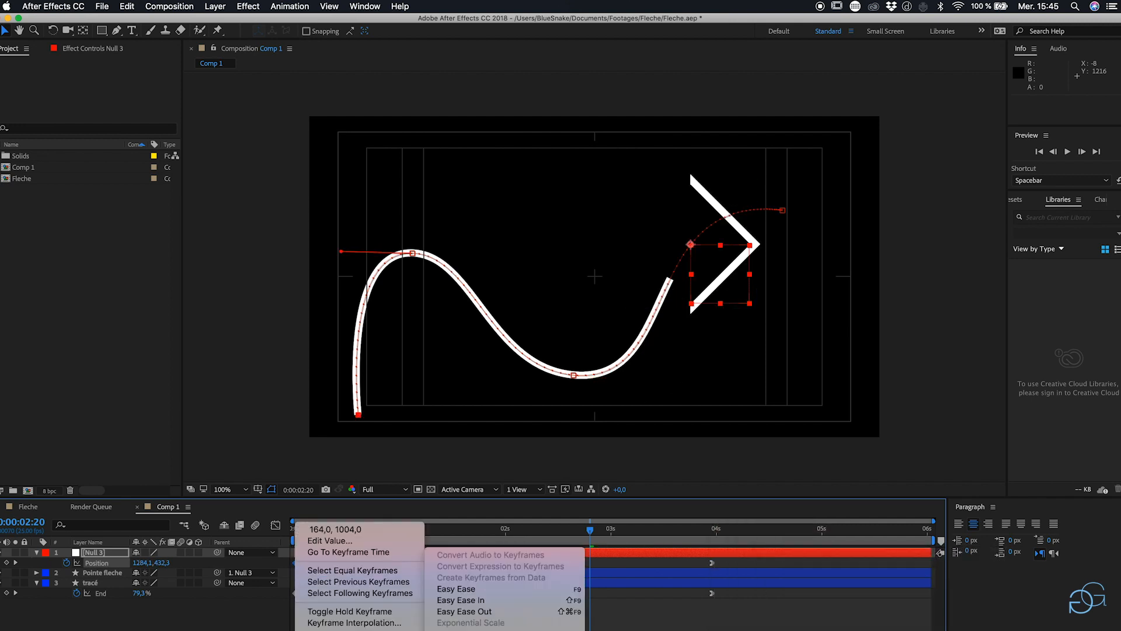
pyautogui.click(578, 611)
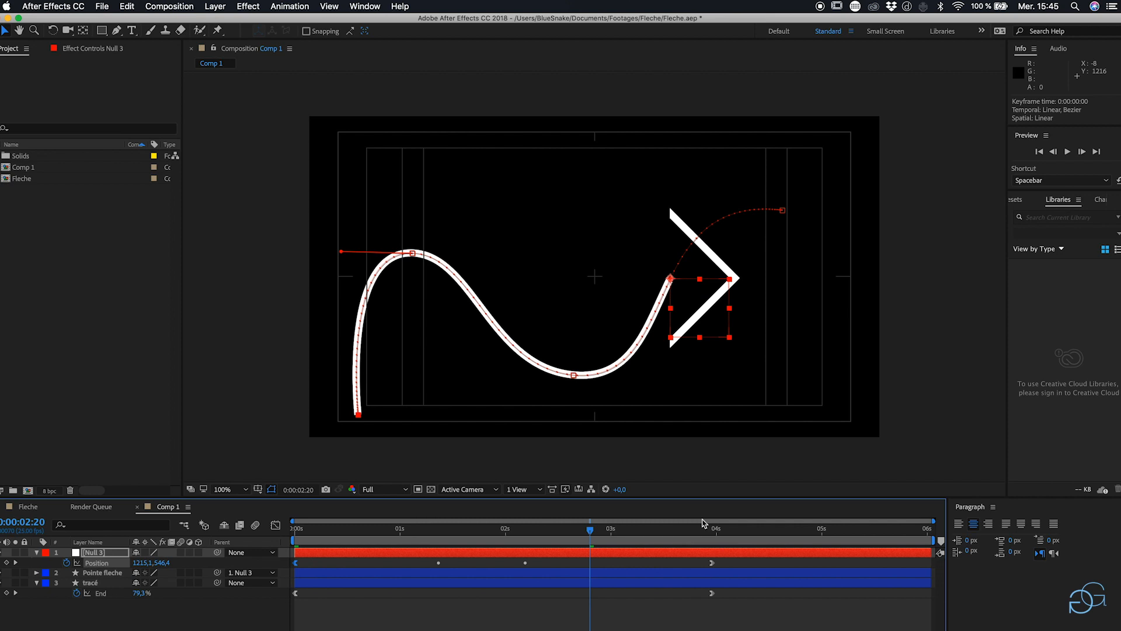
pyautogui.click(708, 592)
pyautogui.press('space')
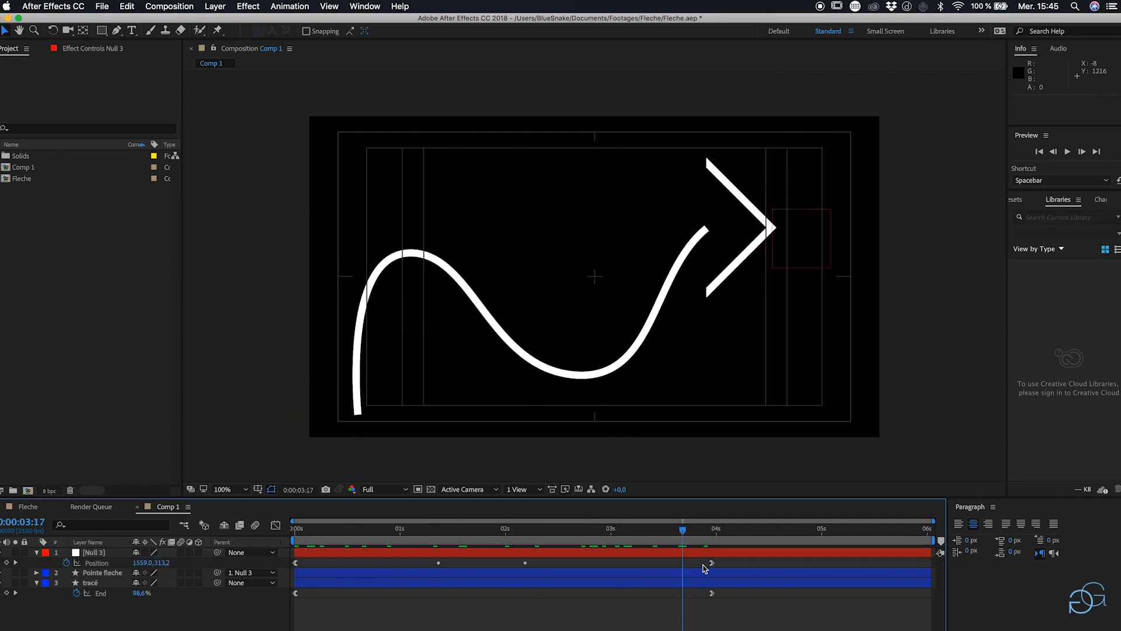
pyautogui.press('space')
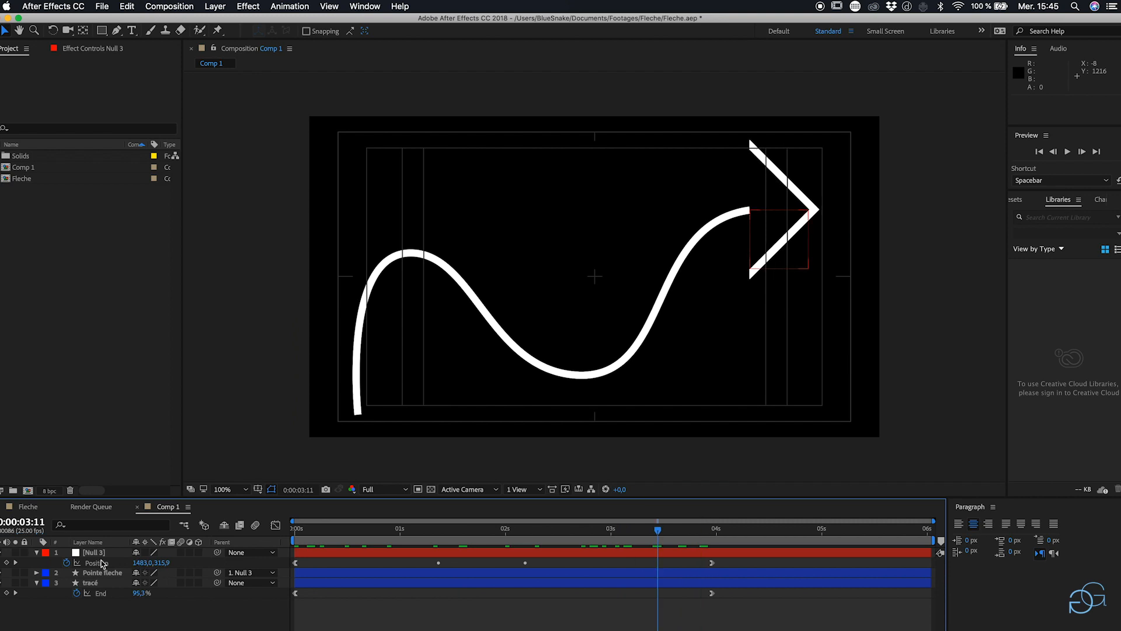
# Step: Scale the Pointe fleche layer to 23.8% and set its stroke width to 41 px
pyautogui.click(104, 572)
pyautogui.press('s')
pyautogui.moveTo(165, 583); pyautogui.dragTo(152, 582)
pyautogui.moveTo(466, 33); pyautogui.dragTo(469, 33)
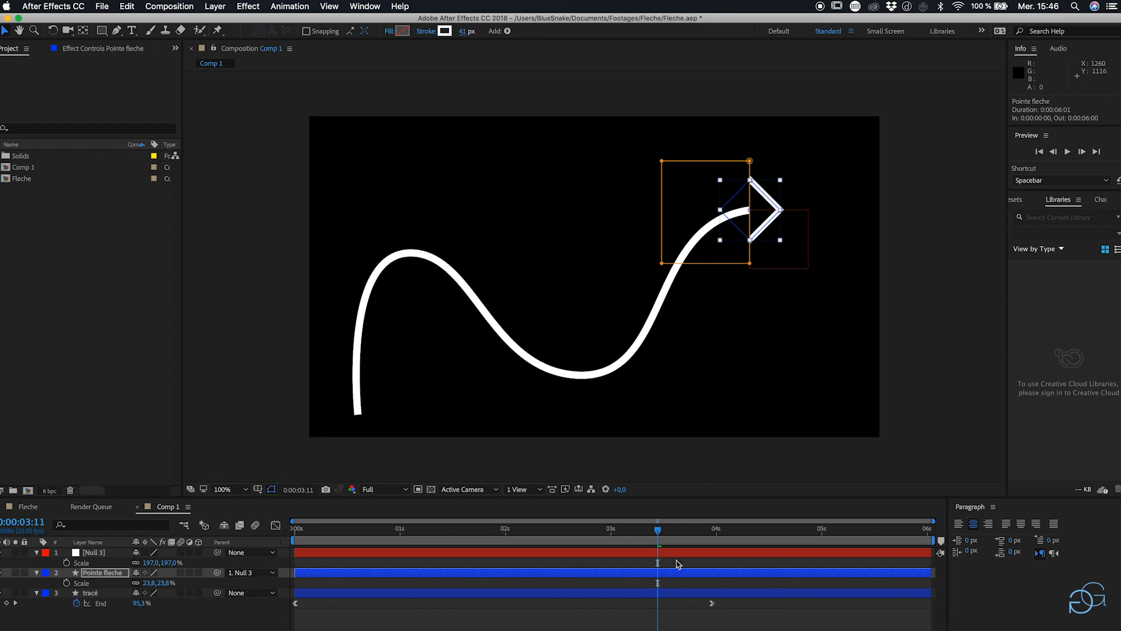
pyautogui.click(694, 617)
# Step: Set the null's Auto-Orientation to Orient Along Path and play back the arrow animation
pyautogui.moveTo(658, 532); pyautogui.dragTo(544, 600)
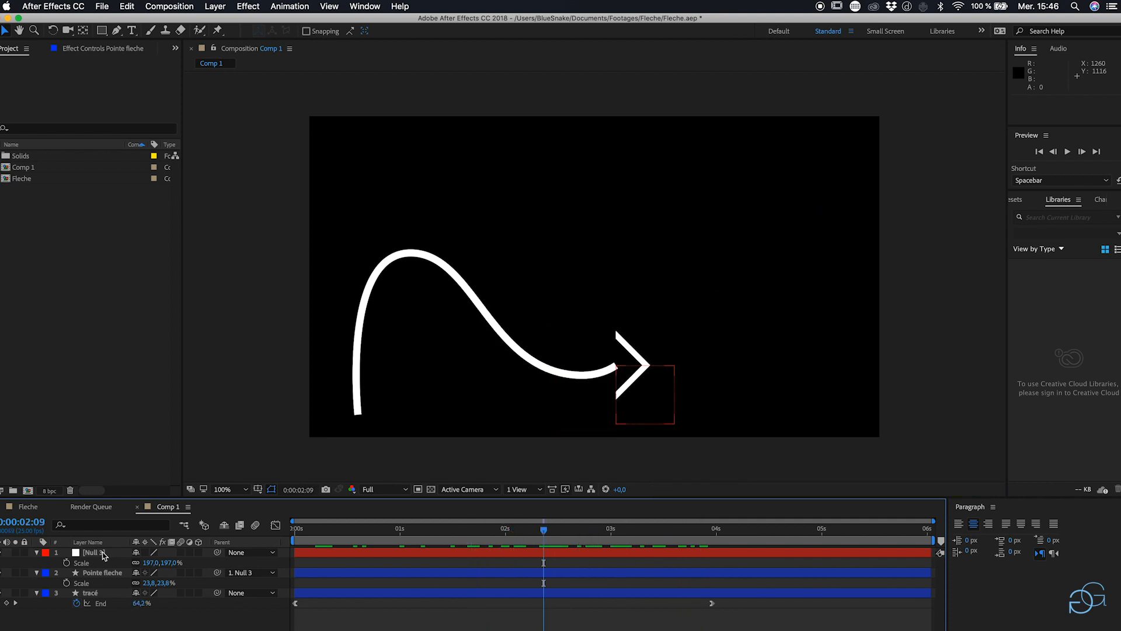
pyautogui.click(101, 552)
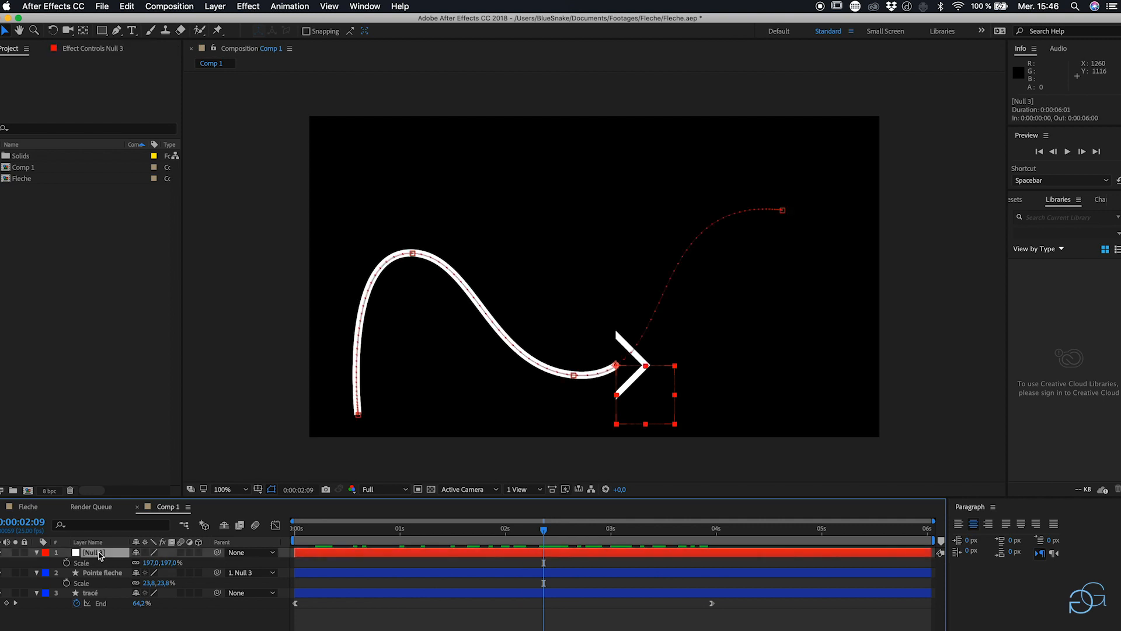
pyautogui.moveTo(548, 535)
pyautogui.mouseDown()
pyautogui.moveTo(481, 534)
pyautogui.moveTo(581, 535)
pyautogui.moveTo(560, 535)
pyautogui.mouseUp()
pyautogui.rightClick(99, 556)
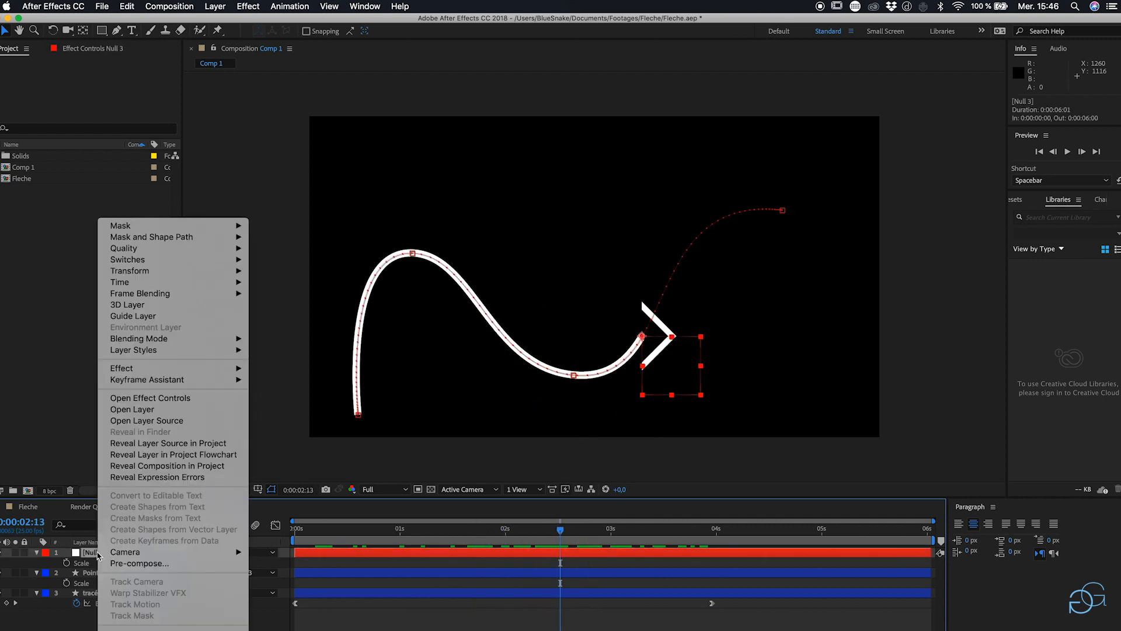
pyautogui.moveTo(192, 271)
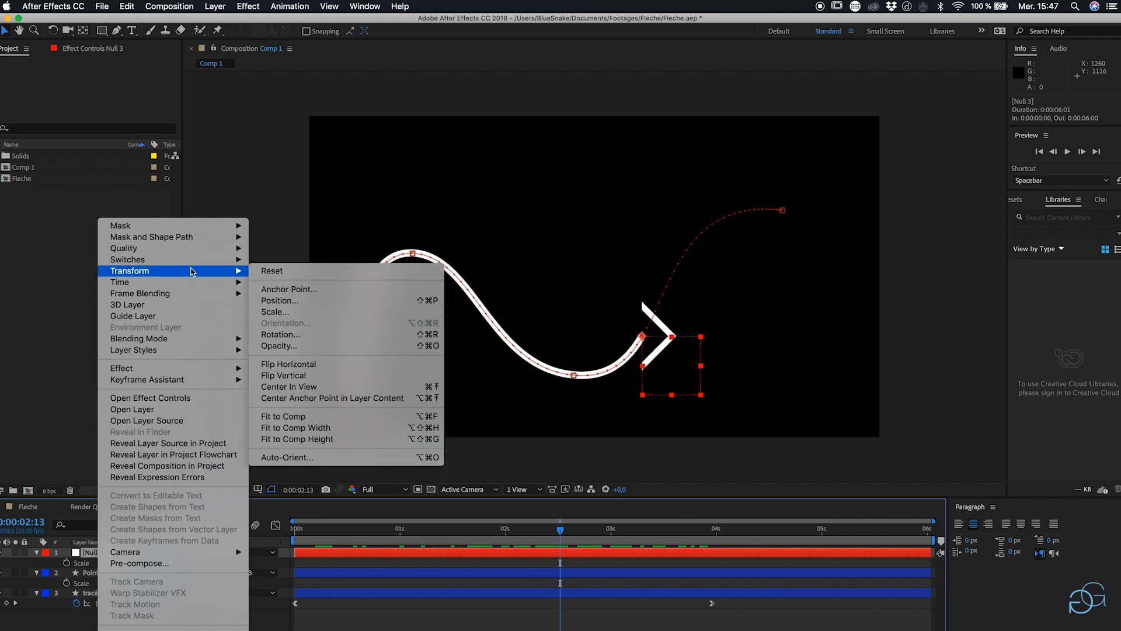
pyautogui.click(286, 457)
pyautogui.moveTo(98, 77); pyautogui.dragTo(216, 171)
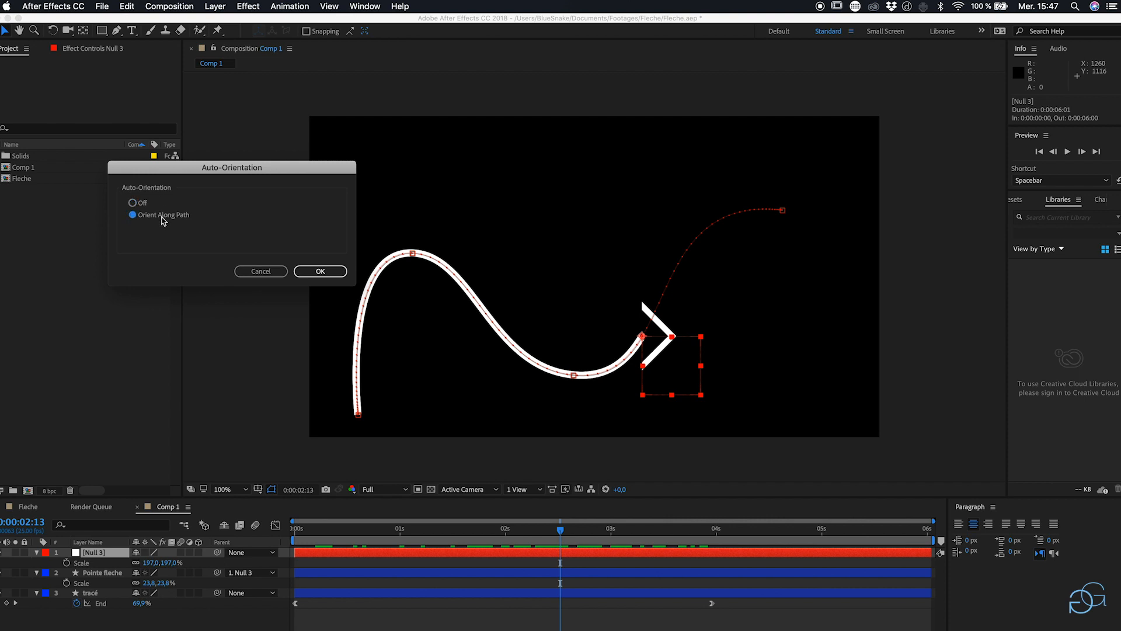
pyautogui.click(320, 272)
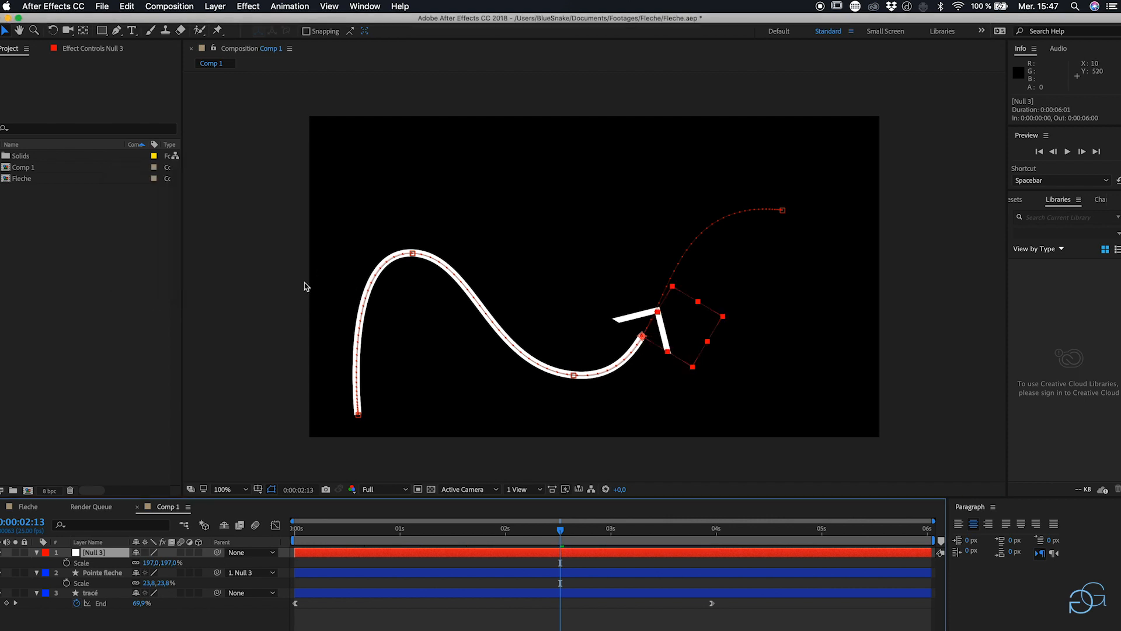
pyautogui.click(560, 625)
pyautogui.press('space')
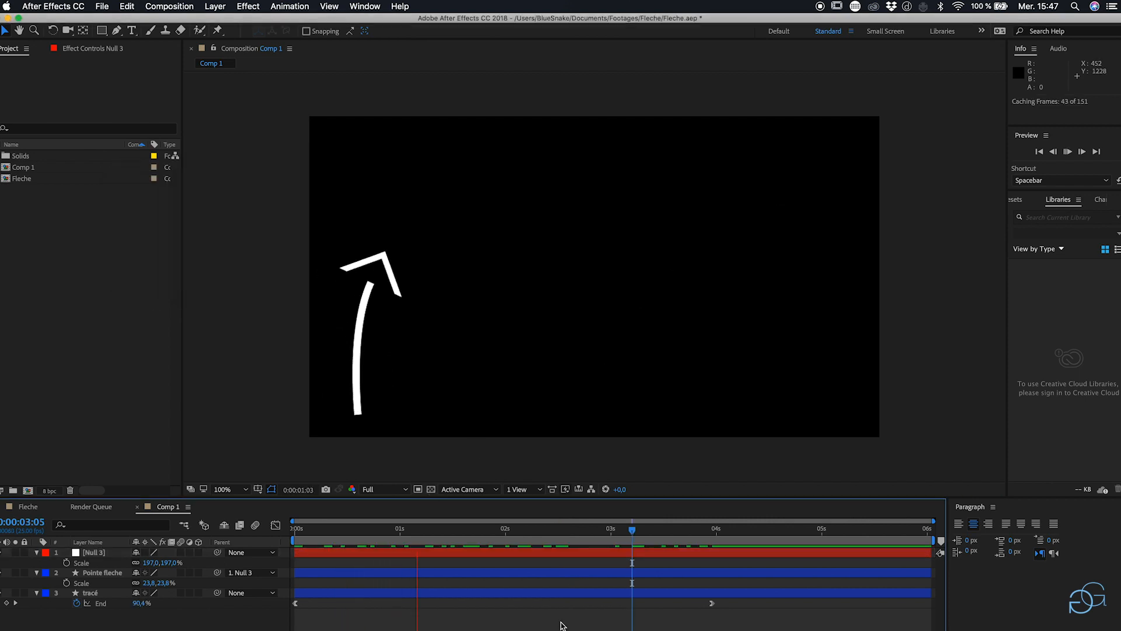